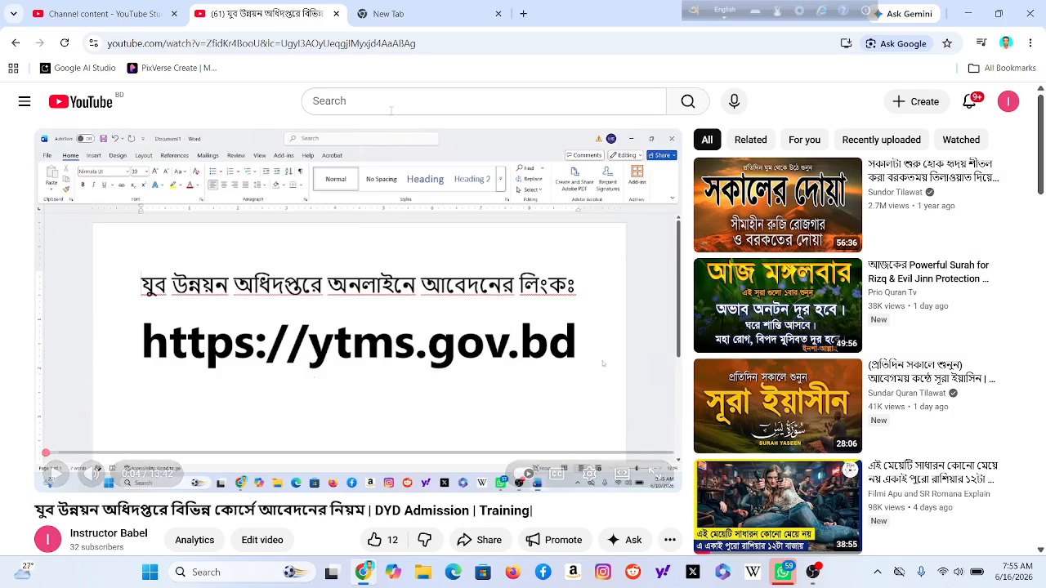
pyautogui.click(406, 15)
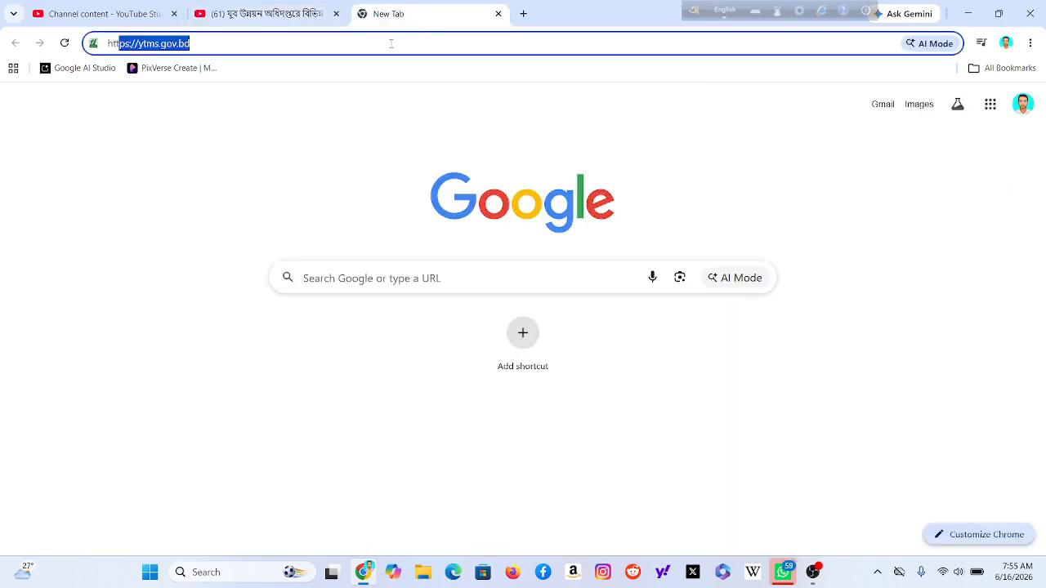
pyautogui.click(353, 45)
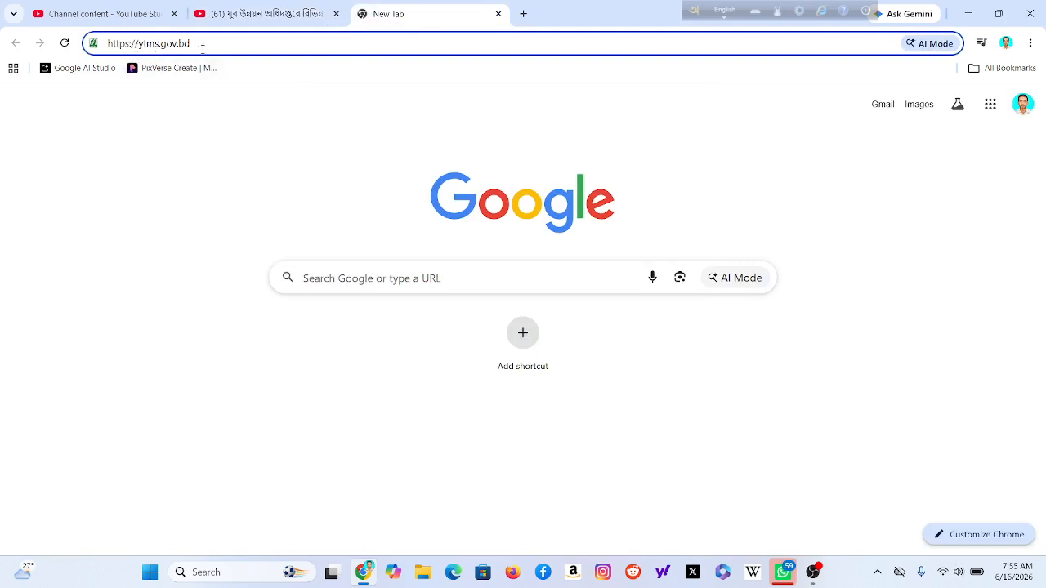
pyautogui.click(262, 14)
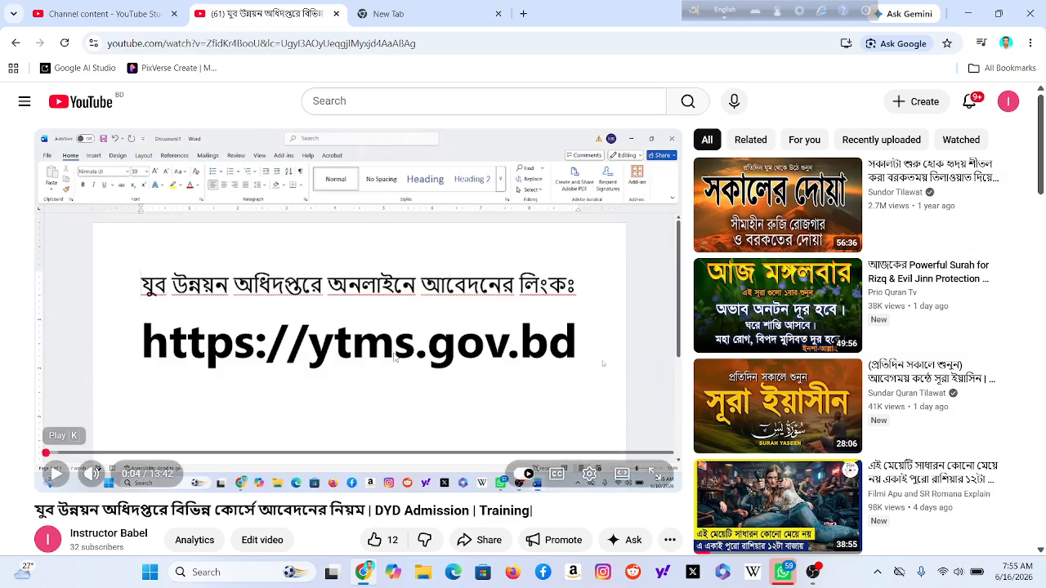
pyautogui.click(385, 14)
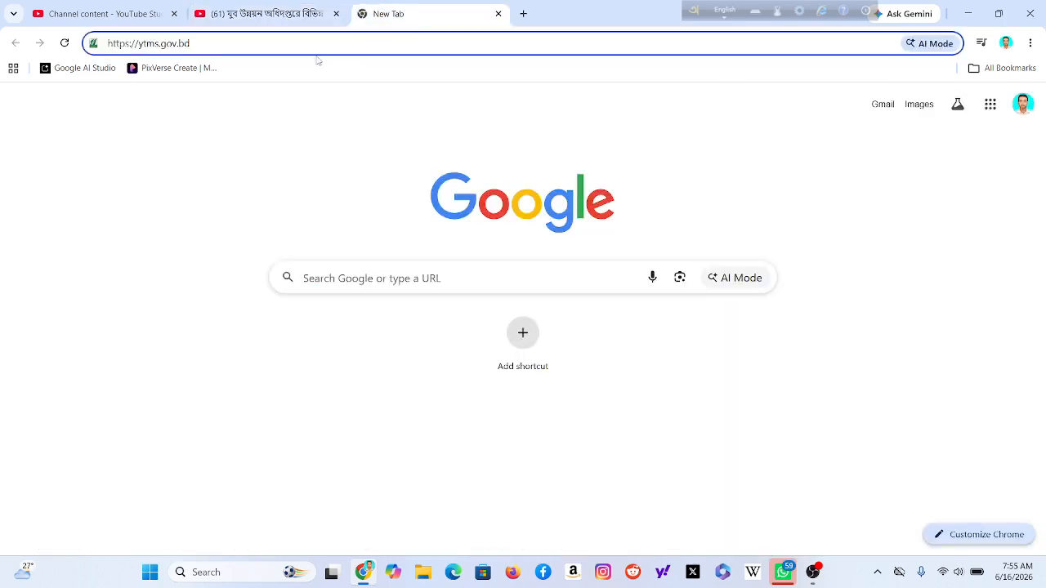
pyautogui.press('Return')
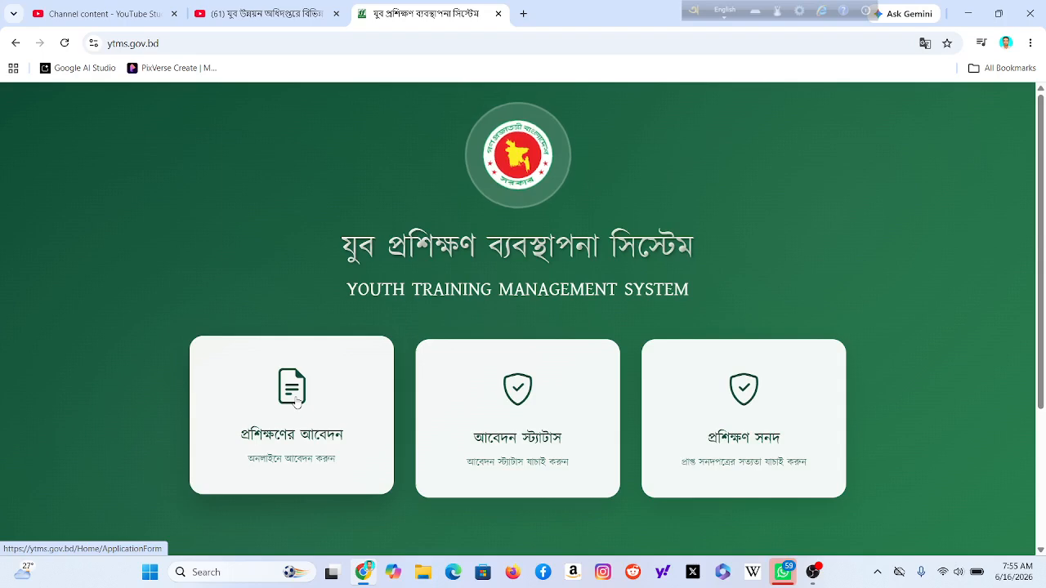
pyautogui.click(296, 401)
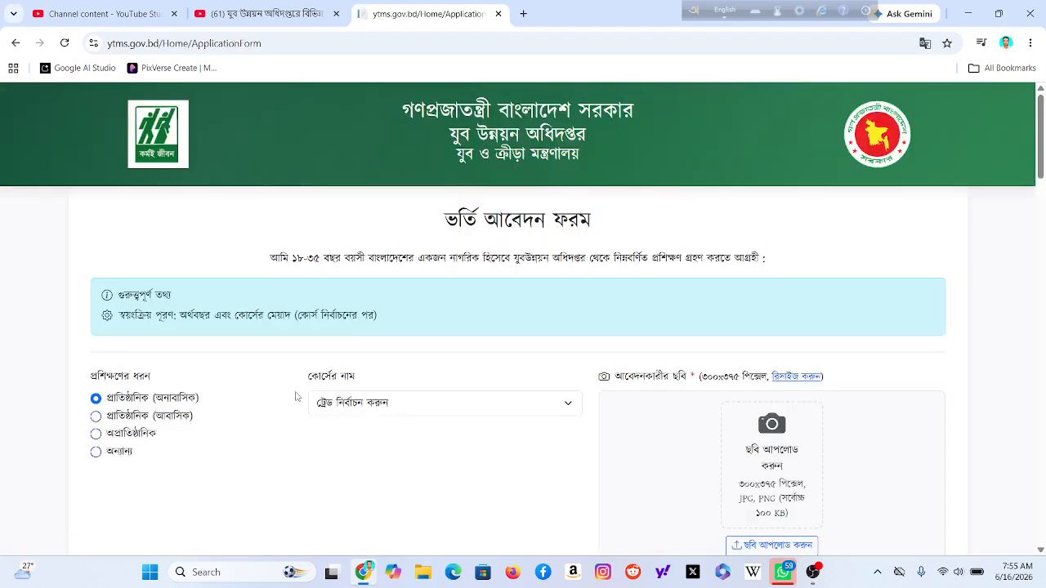
# Step: Set the training type to প্রাতিষ্ঠানিক (আবাসিক) and the course to গবাদিপশু, হাঁস-মুরগি পালন, প্রাথমিক চিকিৎসা, মৎস্য চাষ ও কৃষি
pyautogui.scroll(-1, 298, 391)
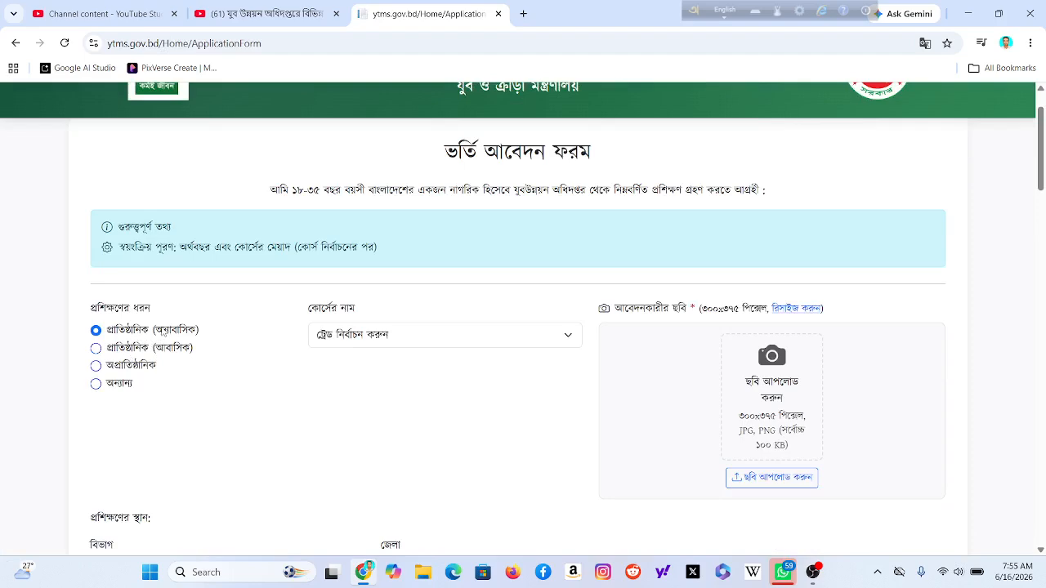
pyautogui.click(97, 349)
pyautogui.click(393, 344)
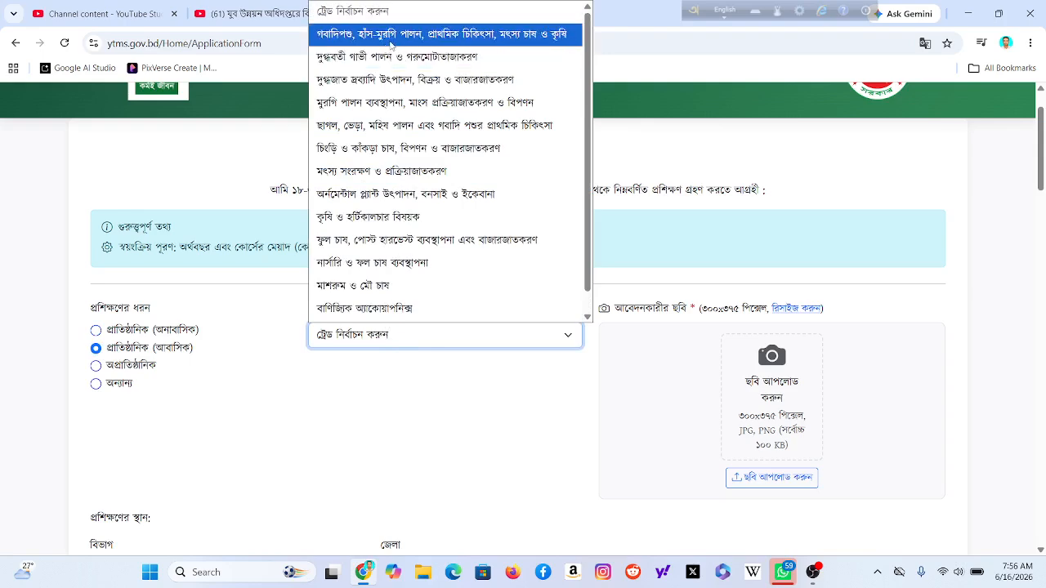
pyautogui.click(539, 40)
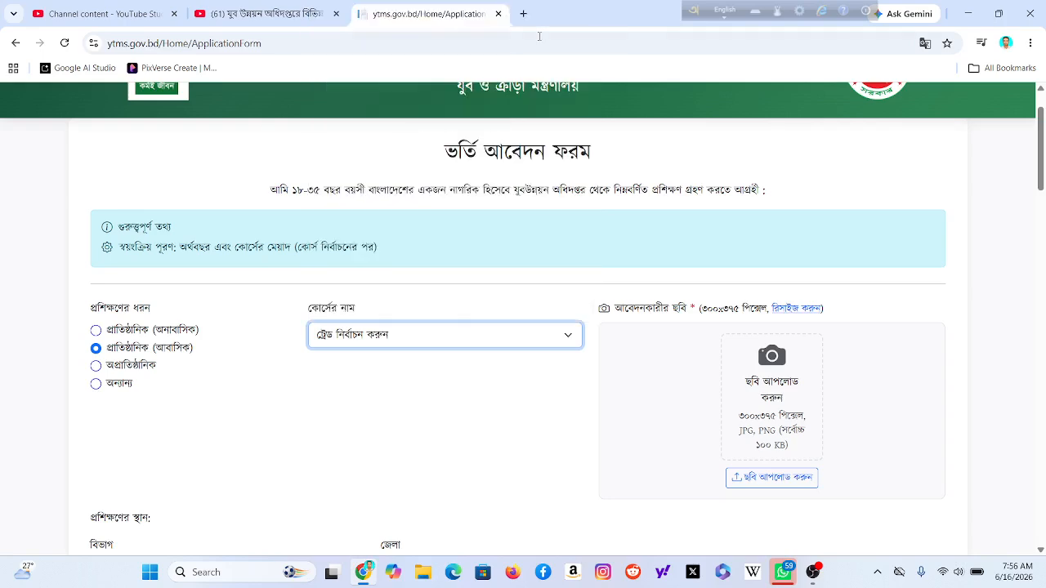
# Step: Upload the file photo_300x375_under100kb from Downloads as the applicant's photo
pyautogui.scroll(-2, 672, 352)
pyautogui.click(775, 342)
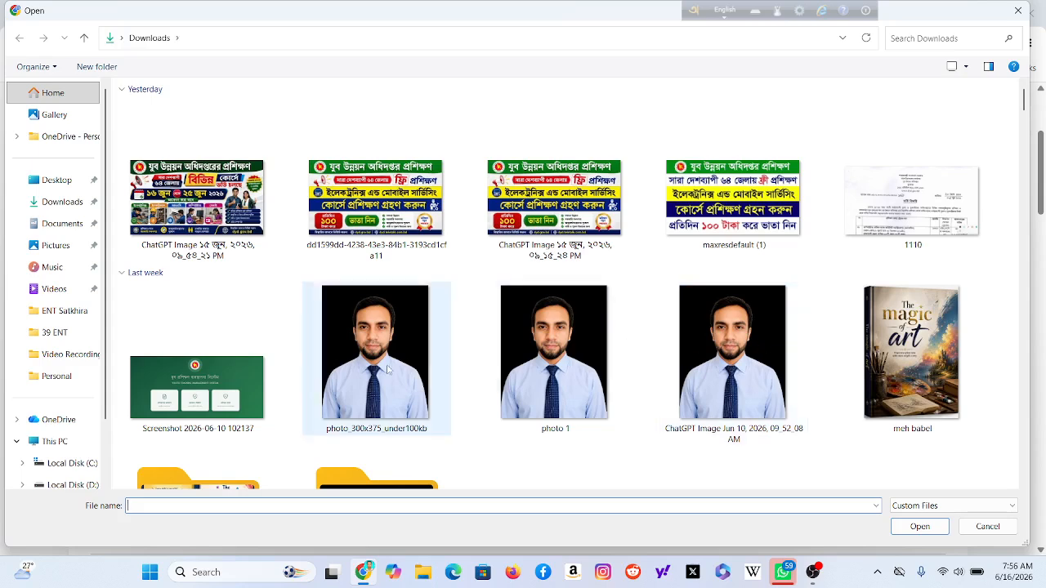
pyautogui.doubleClick(388, 370)
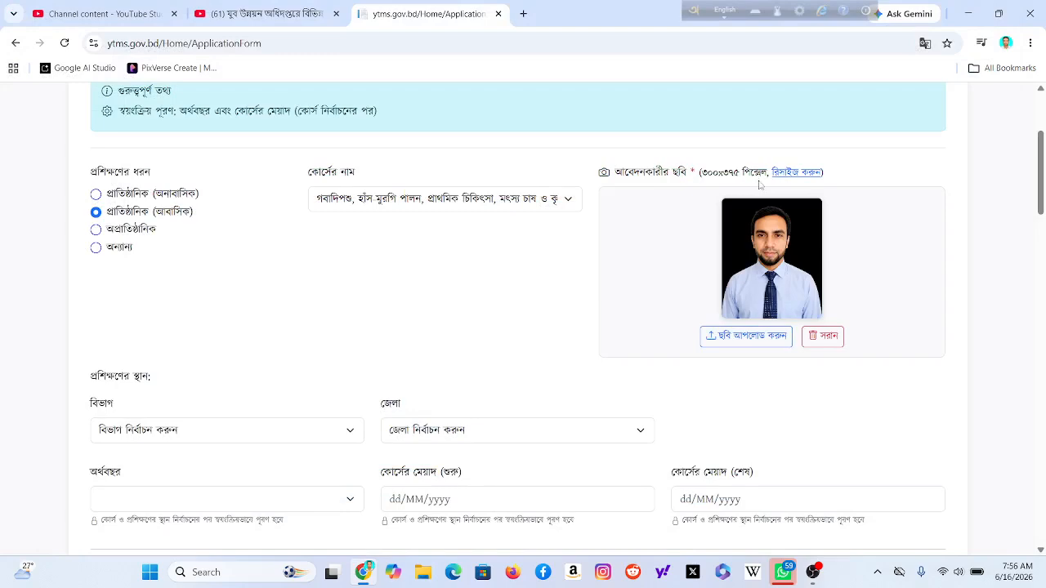
# Step: Set the training location to division খুলনা and district ঝিনাইদহ
pyautogui.scroll(-2, 479, 326)
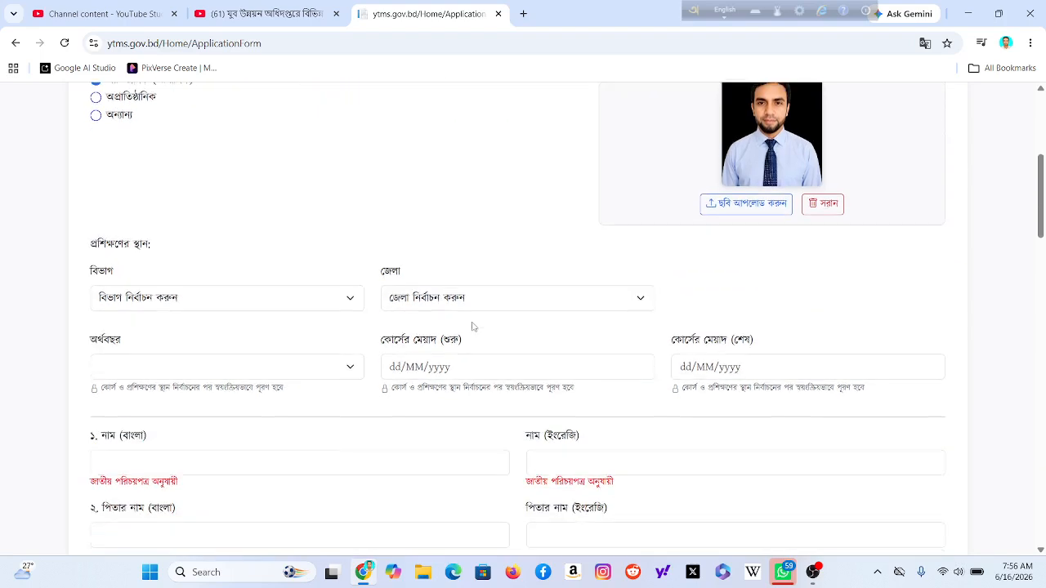
pyautogui.click(345, 302)
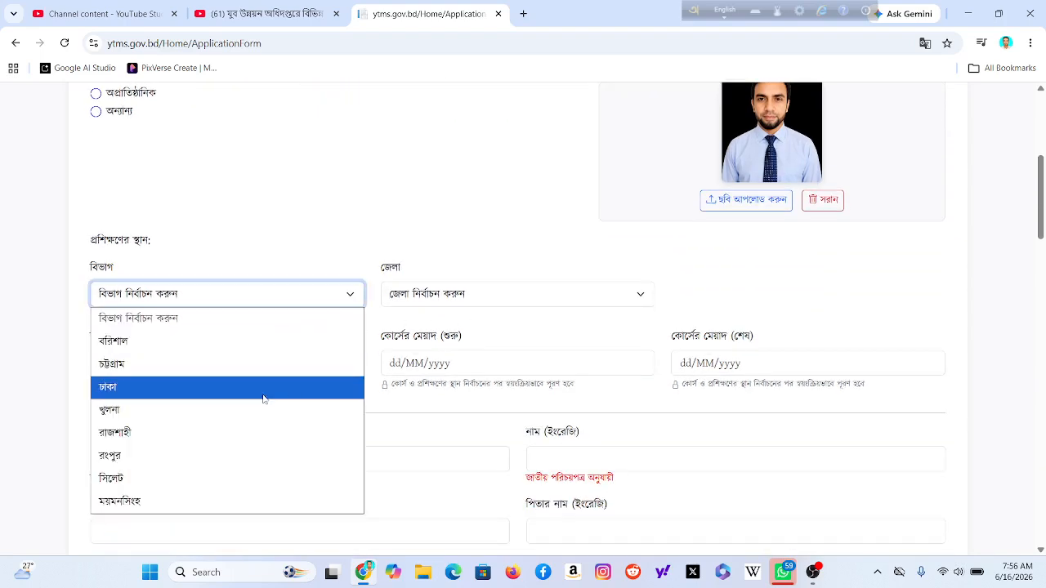
pyautogui.click(260, 408)
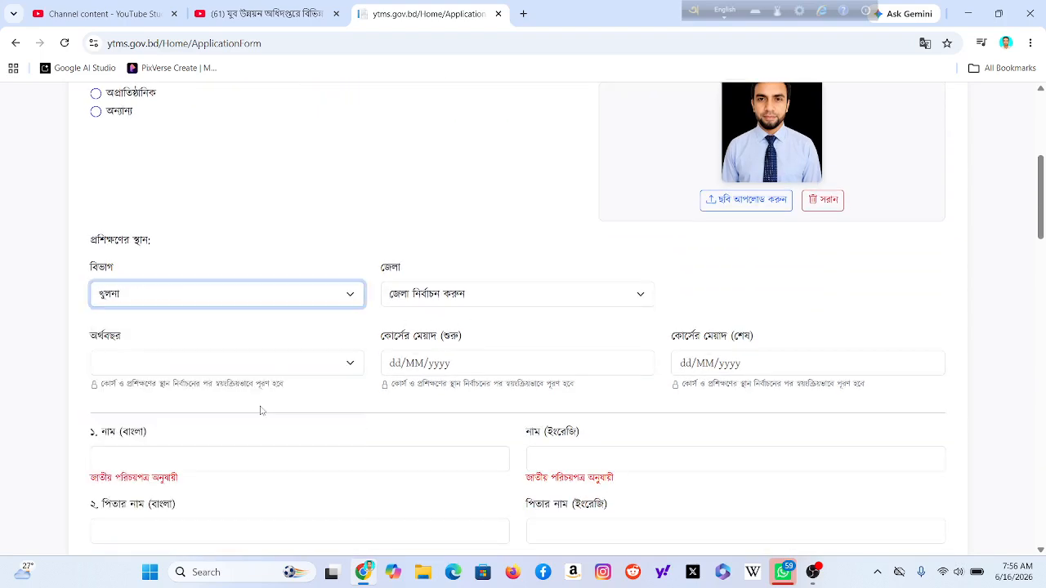
pyautogui.click(461, 302)
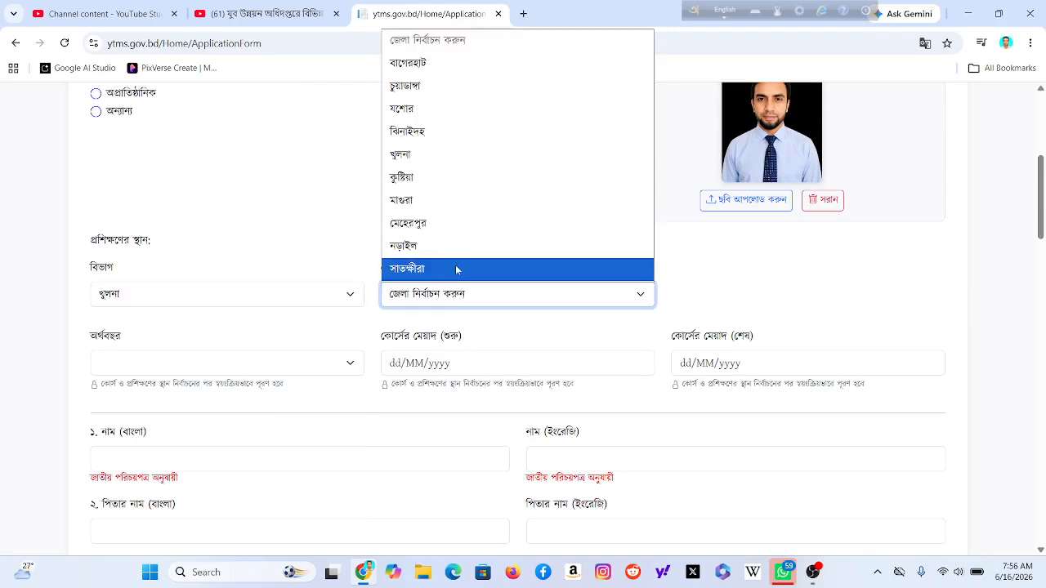
pyautogui.click(469, 138)
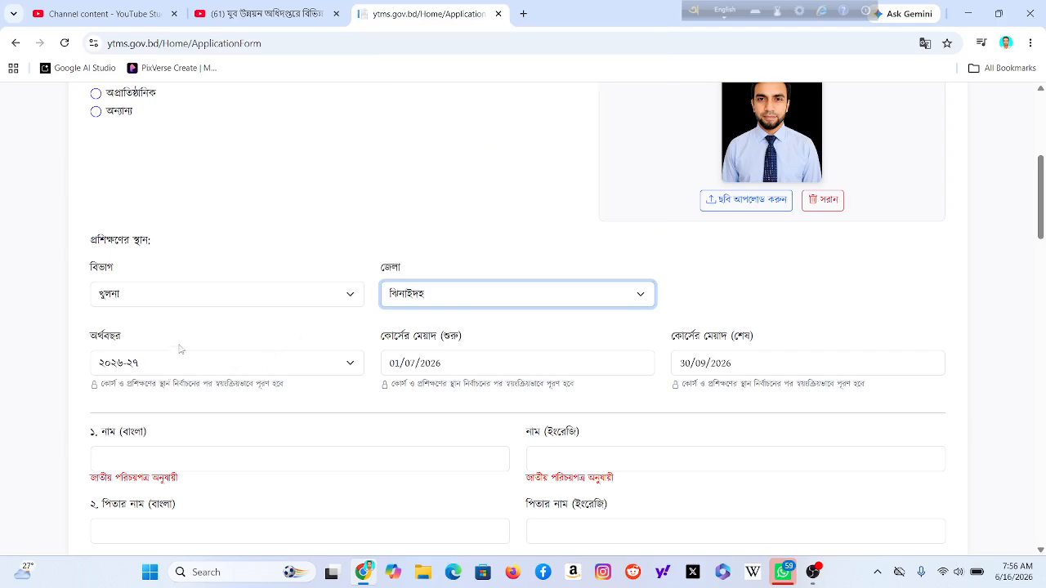
# Step: Review the training period and the Bangla and English name fields for the applicant, father and mother without filling them in
pyautogui.scroll(2, 256, 287)
pyautogui.scroll(-1, 386, 268)
pyautogui.scroll(-1, 386, 268)
pyautogui.scroll(-2, 745, 370)
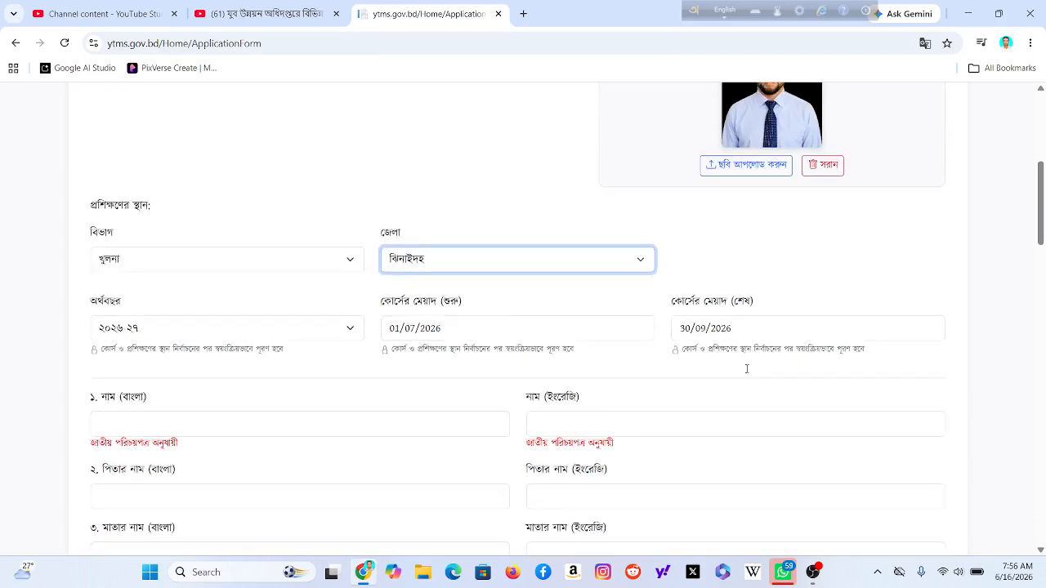
pyautogui.click(205, 322)
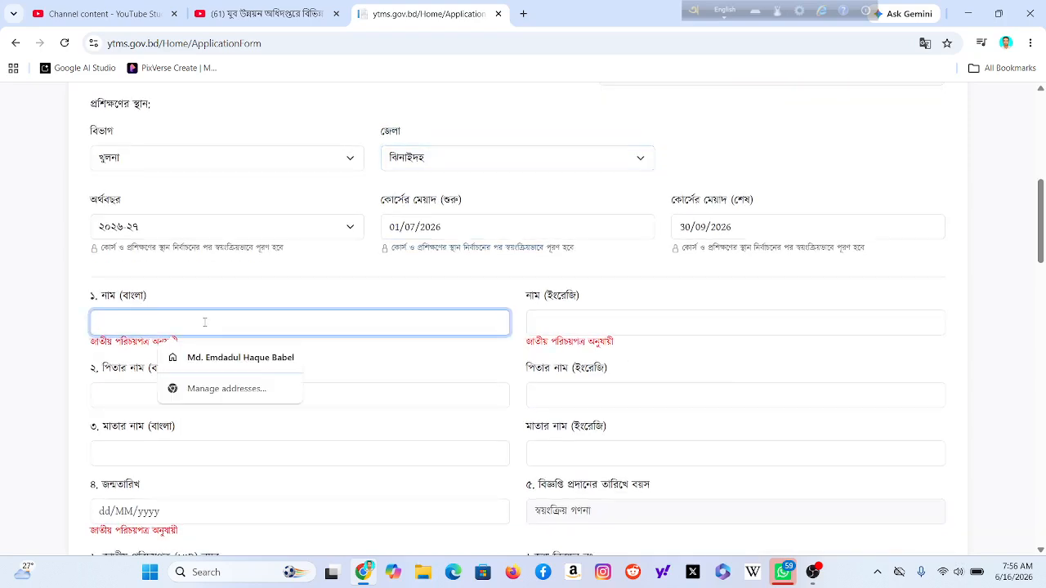
pyautogui.click(560, 324)
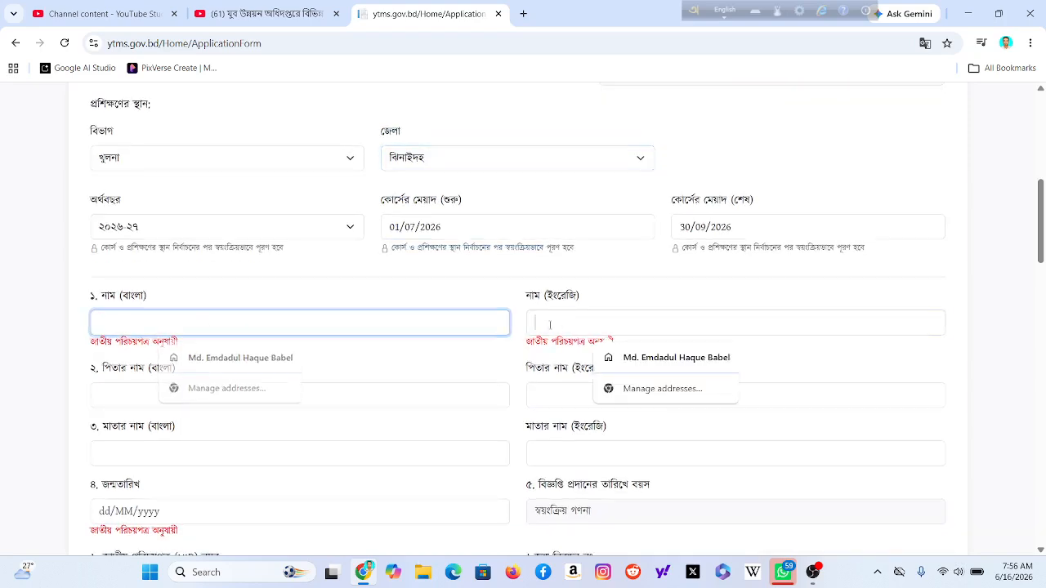
pyautogui.click(212, 395)
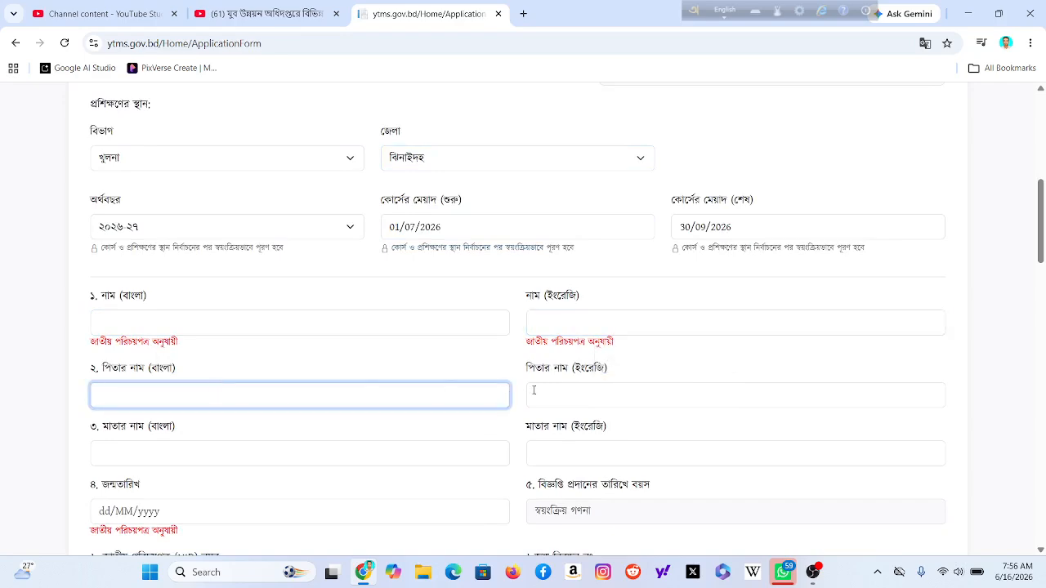
pyautogui.click(556, 387)
pyautogui.scroll(-1, 555, 382)
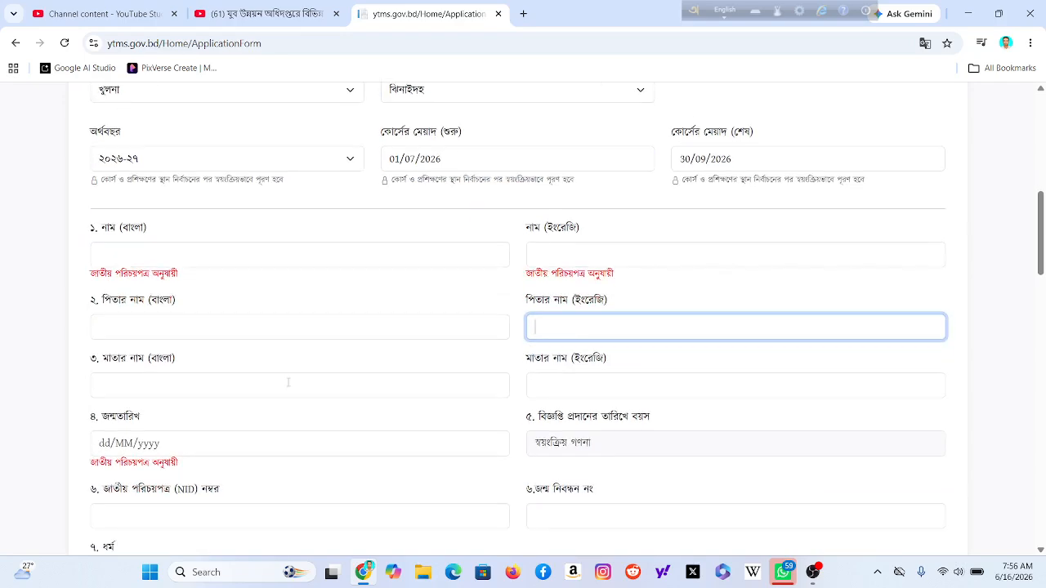
pyautogui.click(171, 386)
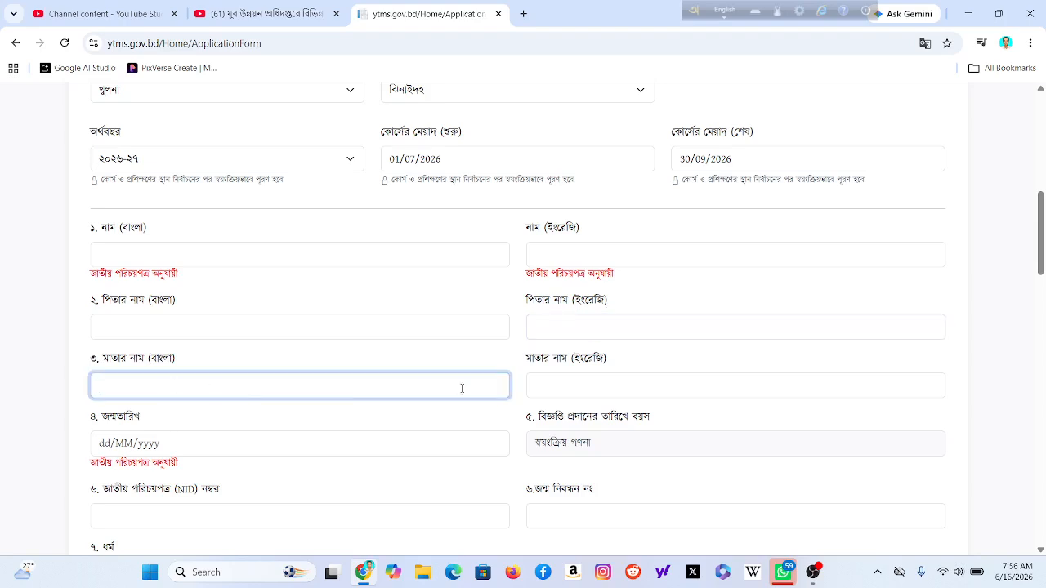
pyautogui.click(550, 384)
# Step: Examine the date of birth, NID number, birth registration number and religion fields, leaving them empty
pyautogui.scroll(-1, 464, 376)
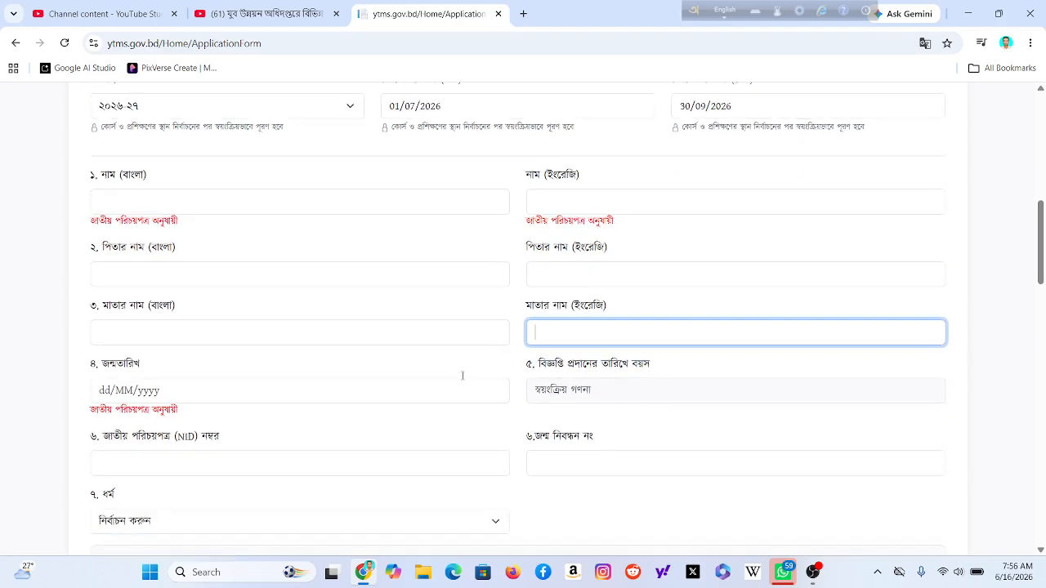
pyautogui.click(230, 383)
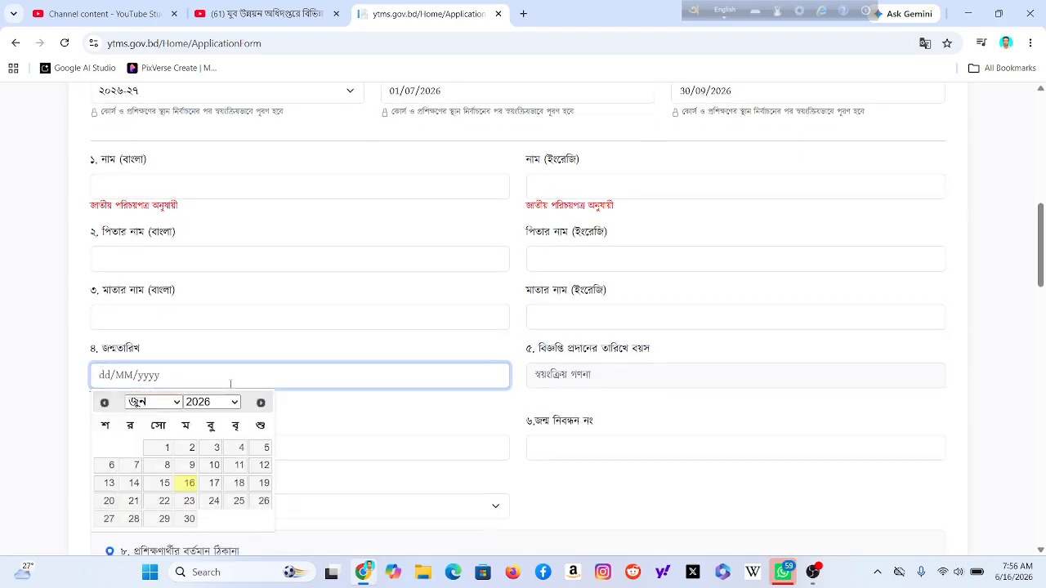
pyautogui.click(366, 348)
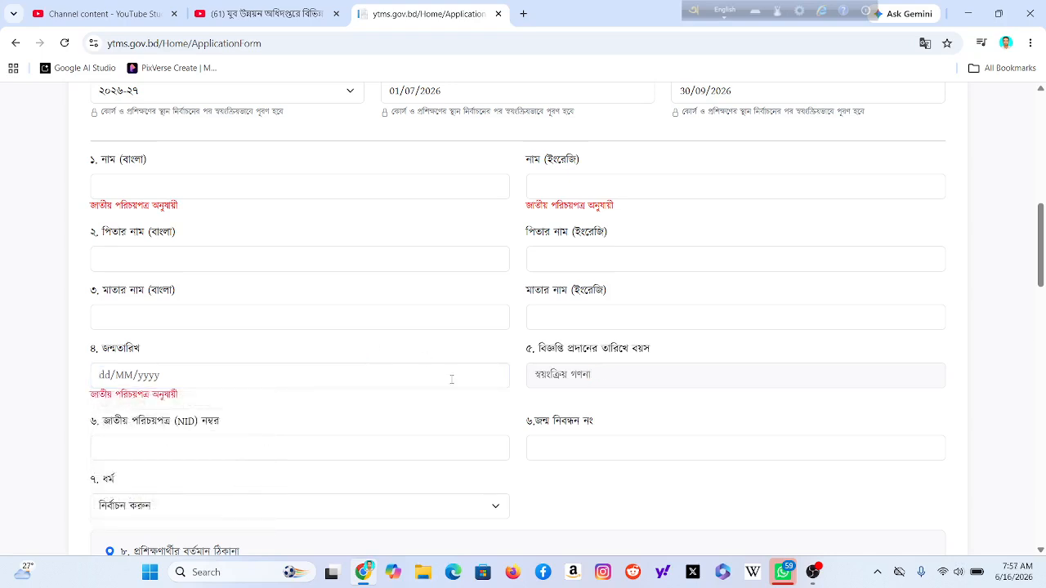
pyautogui.click(197, 443)
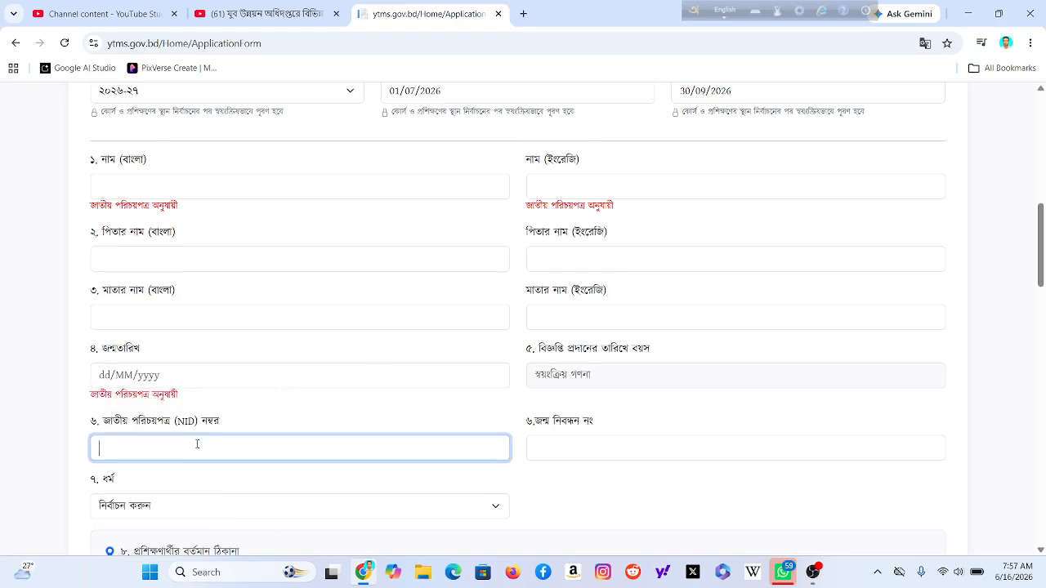
pyautogui.click(553, 444)
pyautogui.scroll(-2, 553, 443)
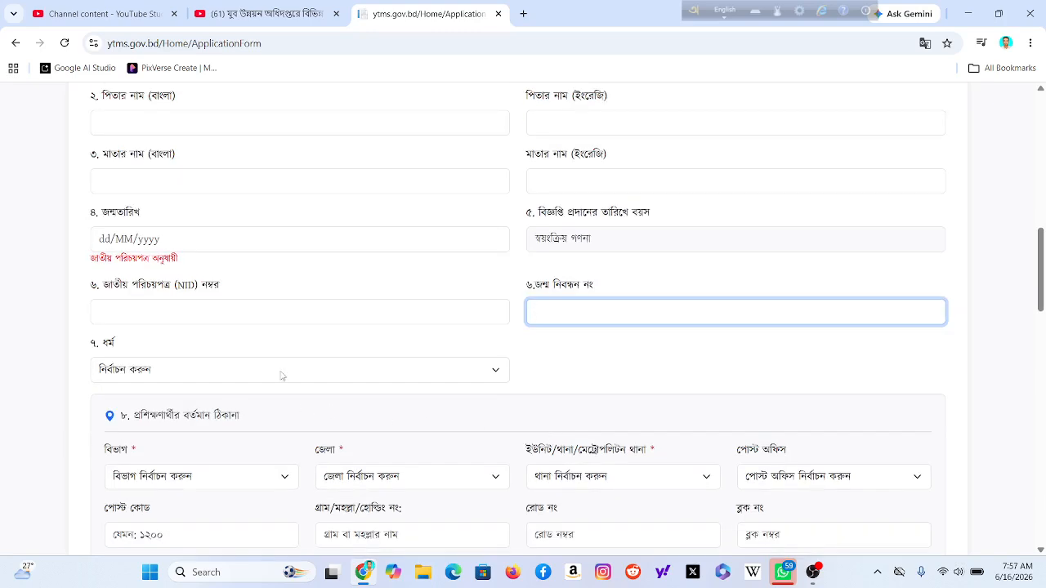
pyautogui.click(277, 376)
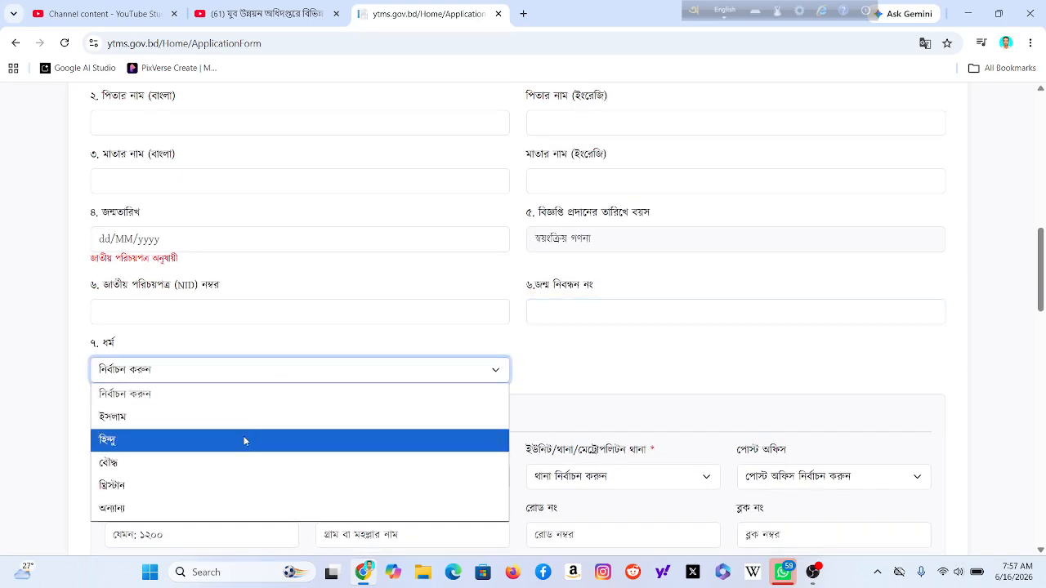
pyautogui.click(39, 372)
# Step: In the trainee's present address, choose division ময়মনসিংহ and district জামালপুর with a thana and post office, and go through the village, road and block fields
pyautogui.scroll(-2, 317, 299)
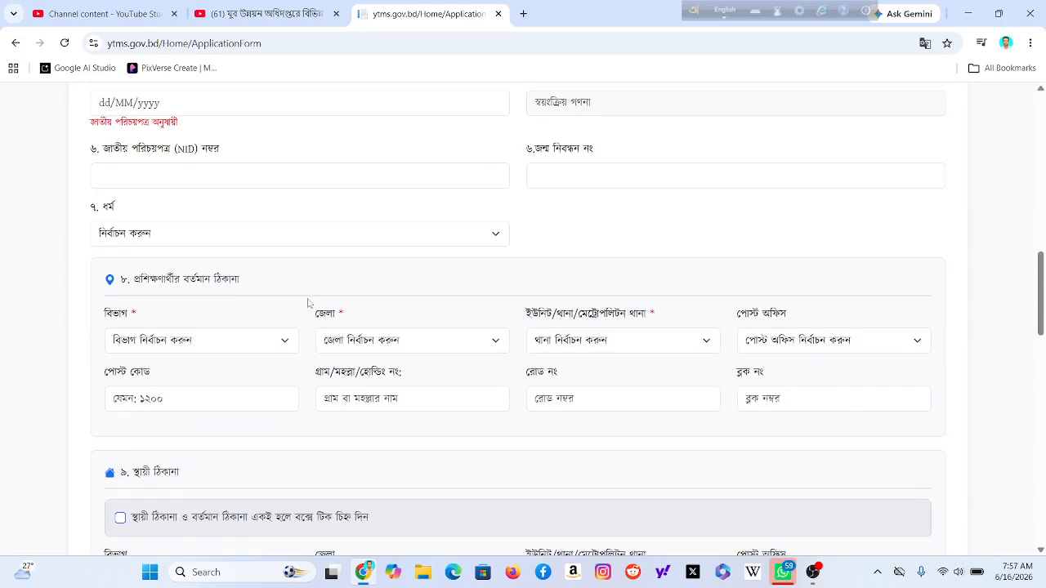
pyautogui.click(205, 341)
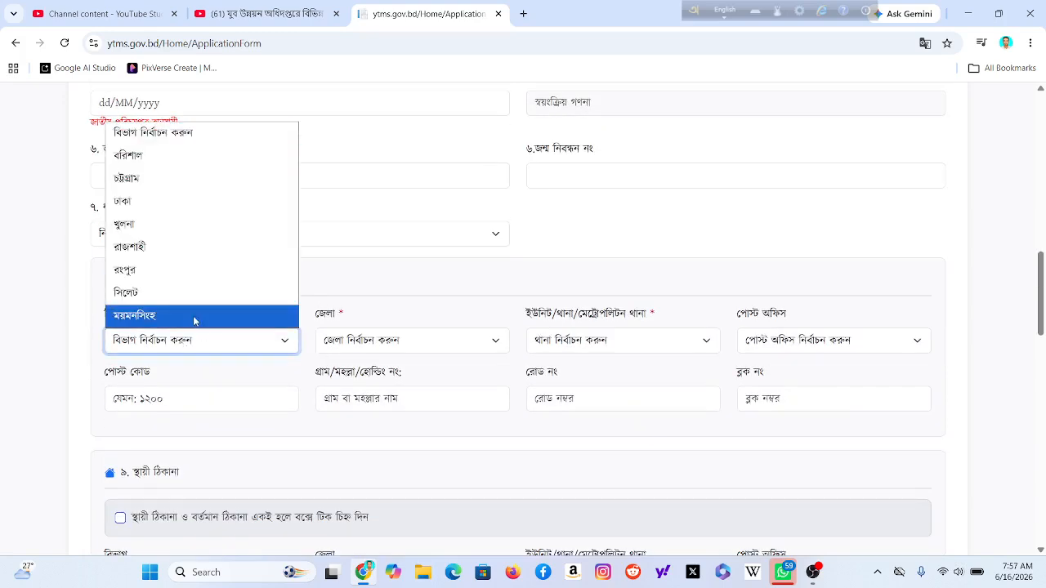
pyautogui.click(194, 320)
pyautogui.click(354, 350)
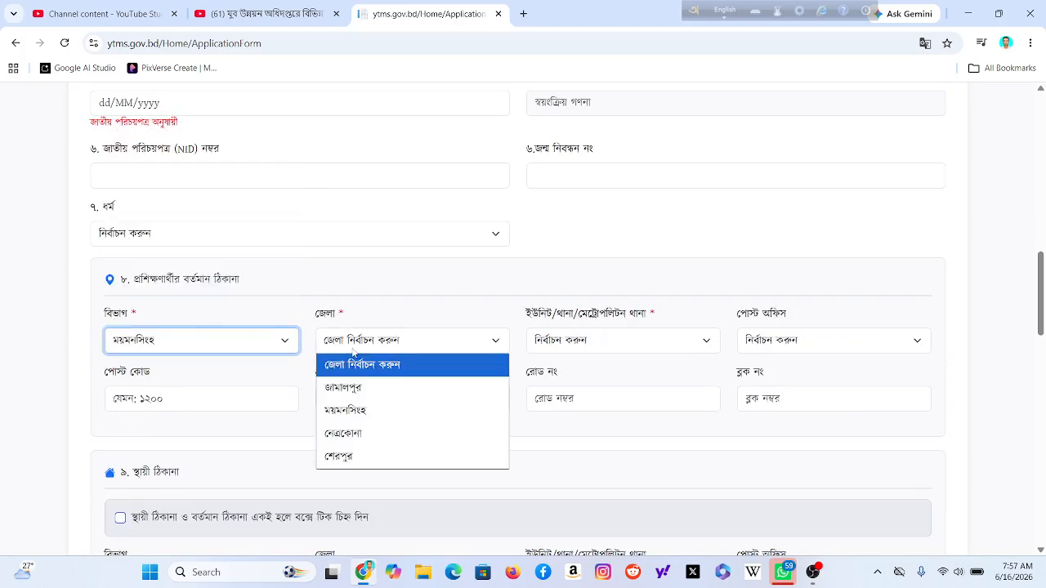
pyautogui.click(357, 391)
pyautogui.click(561, 345)
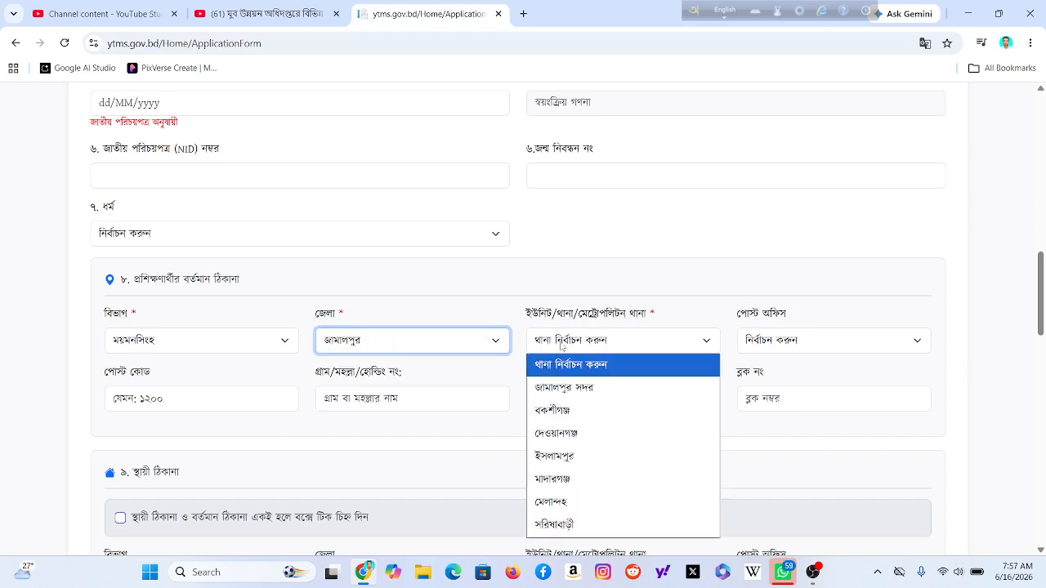
pyautogui.click(562, 411)
pyautogui.click(779, 341)
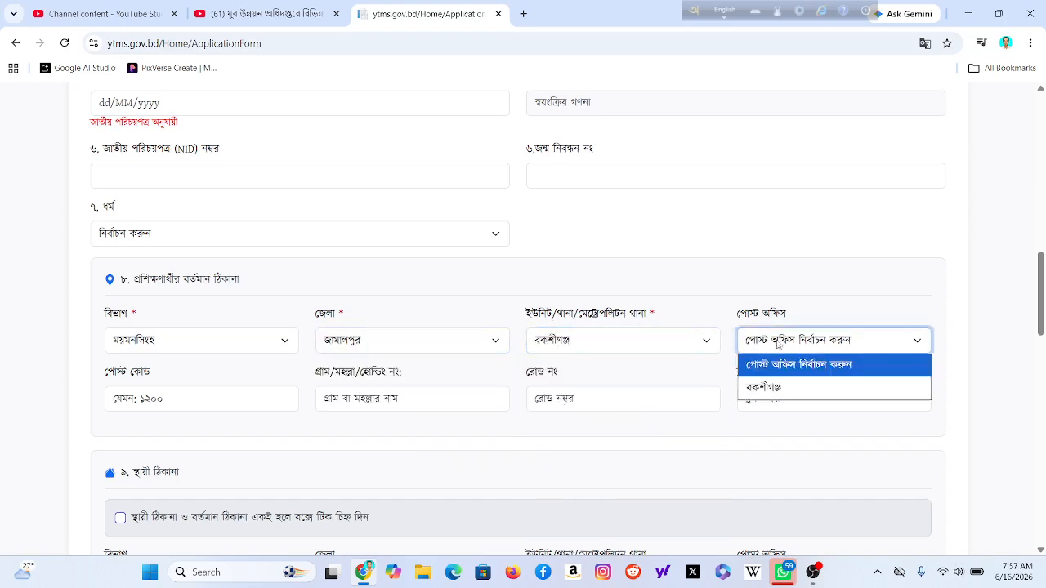
pyautogui.click(780, 387)
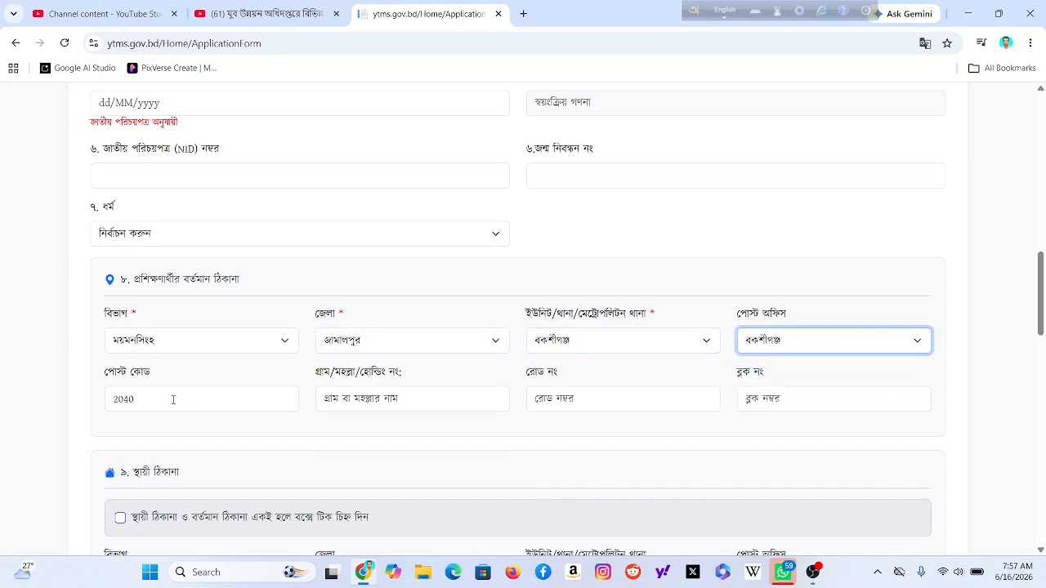
pyautogui.click(353, 404)
pyautogui.click(711, 402)
pyautogui.click(778, 399)
pyautogui.scroll(-3, 681, 357)
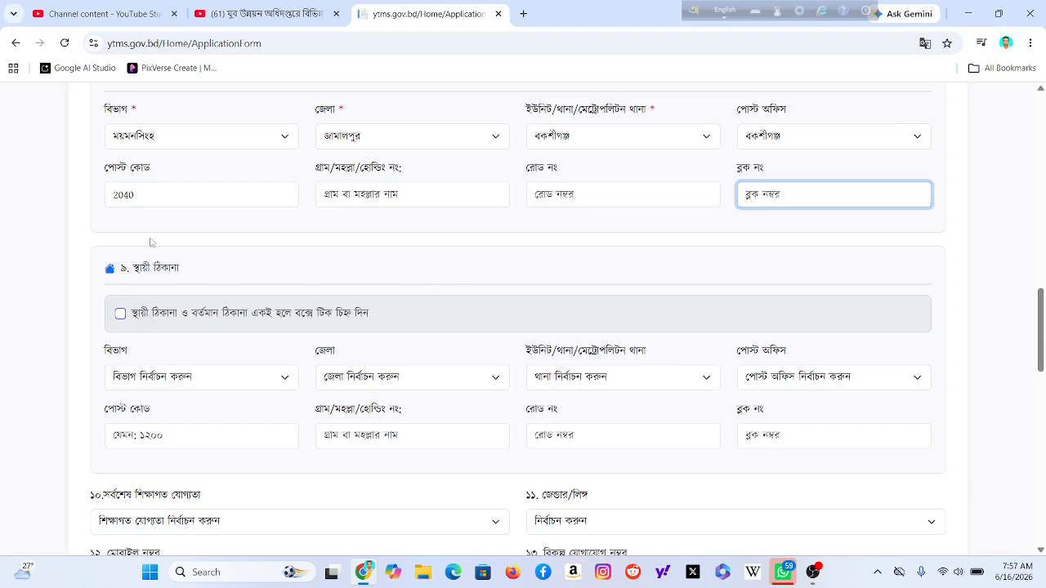
# Step: Copy the present address into the permanent address with the same-address option, and leave that option unticked
pyautogui.click(120, 315)
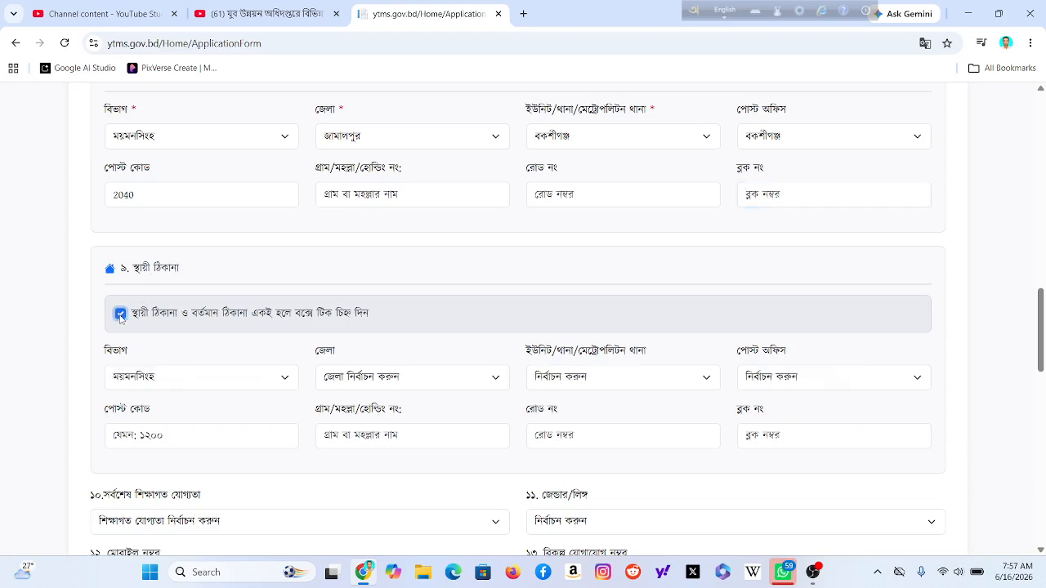
pyautogui.click(120, 315)
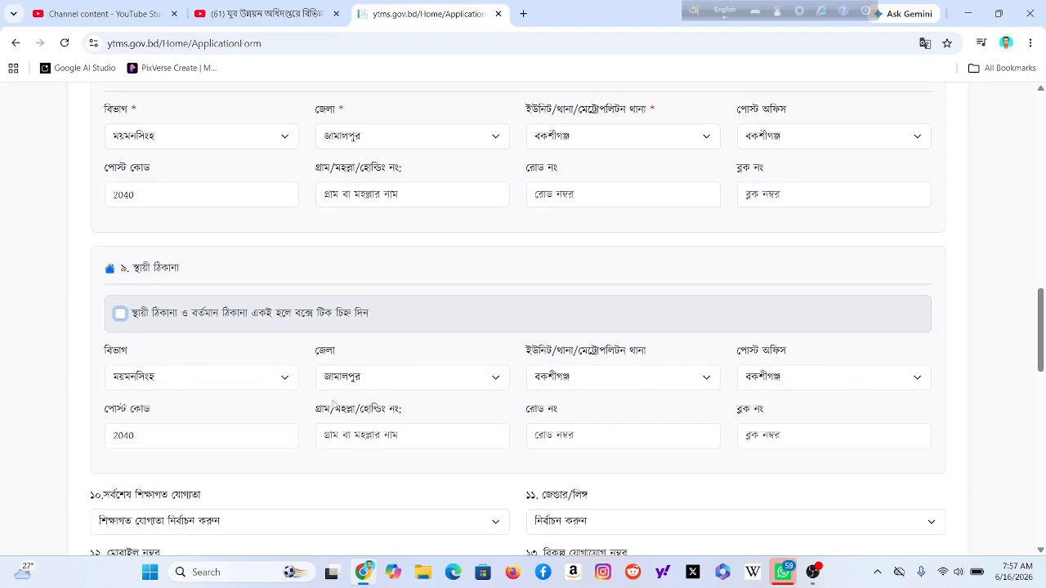
# Step: Look through the options for the highest educational qualification and the gender without selecting any
pyautogui.scroll(-3, 483, 389)
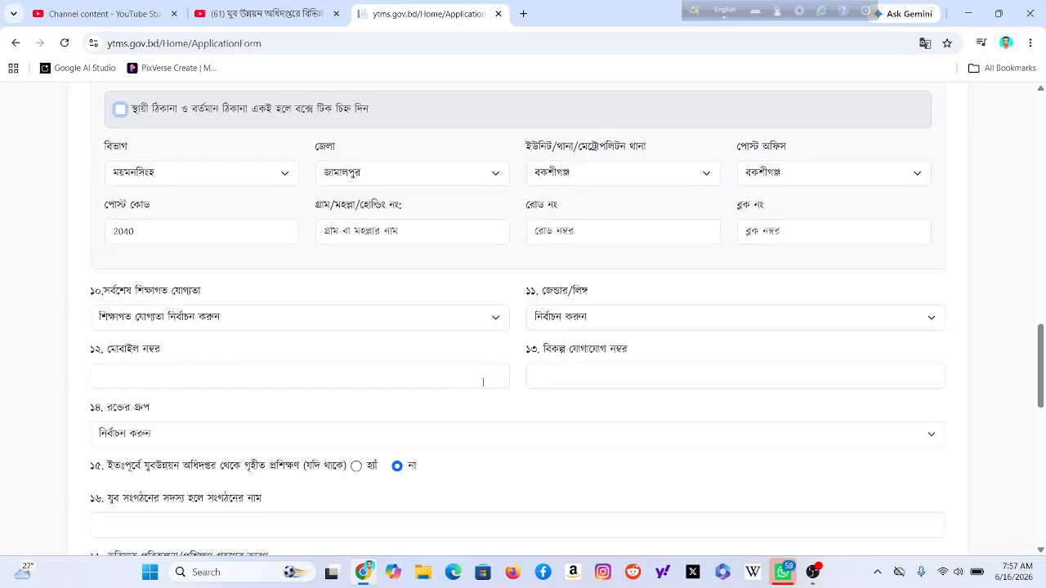
pyautogui.click(293, 318)
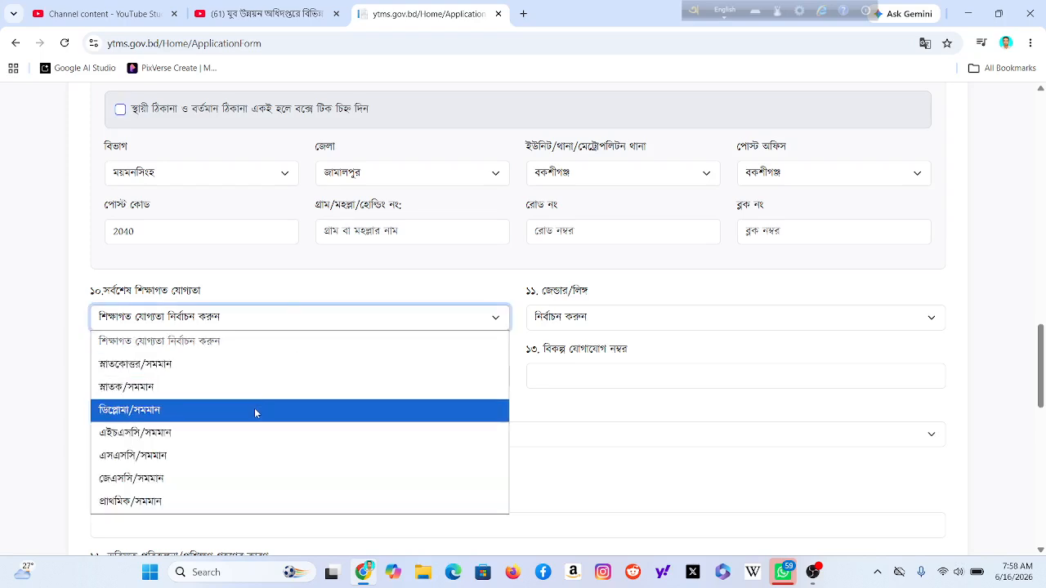
pyautogui.click(422, 294)
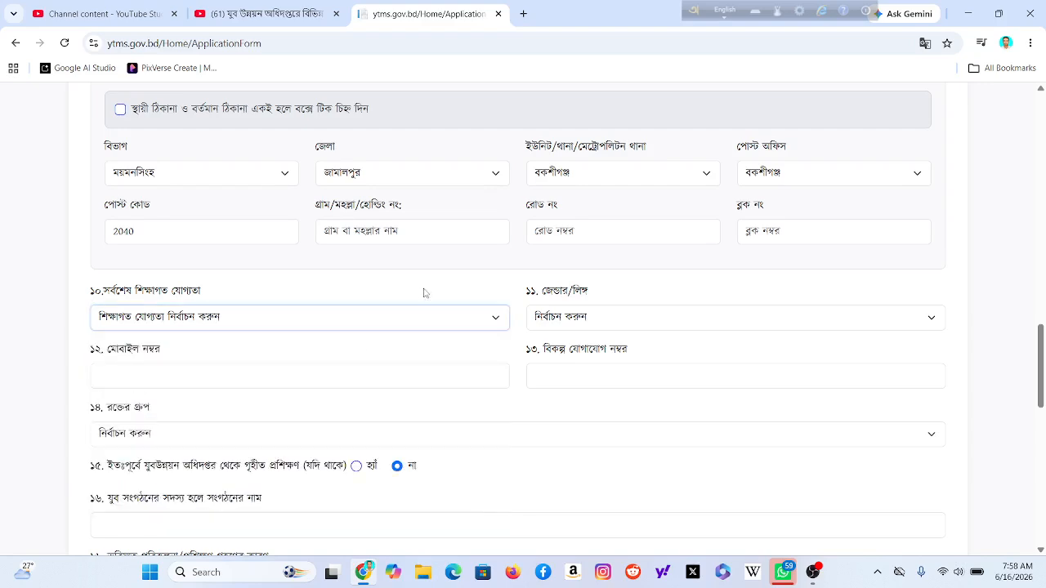
pyautogui.click(556, 329)
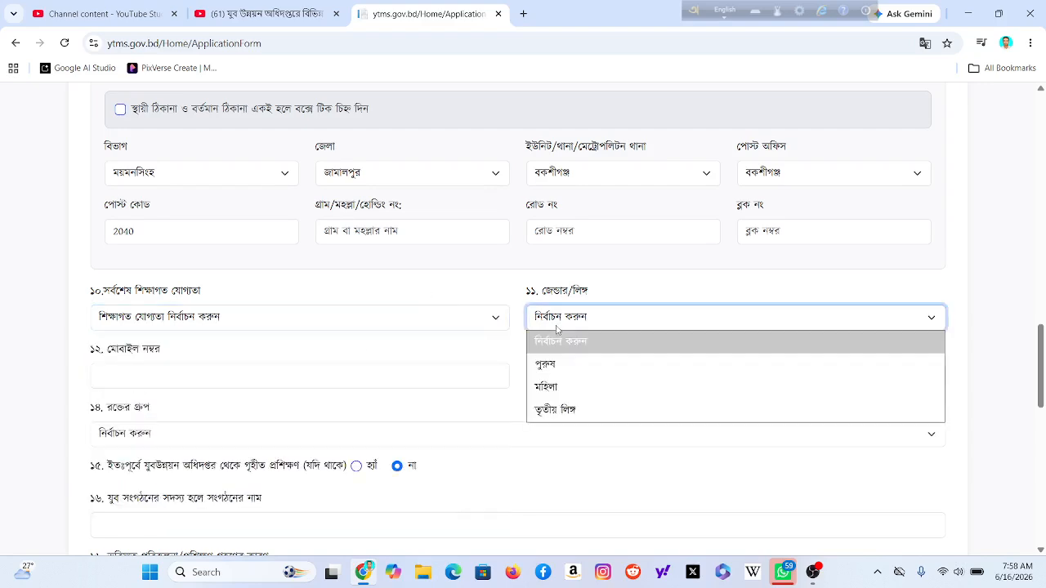
pyautogui.click(208, 384)
# Step: Examine the mobile number, alternative contact number and blood group fields, leaving them unfilled
pyautogui.click(555, 374)
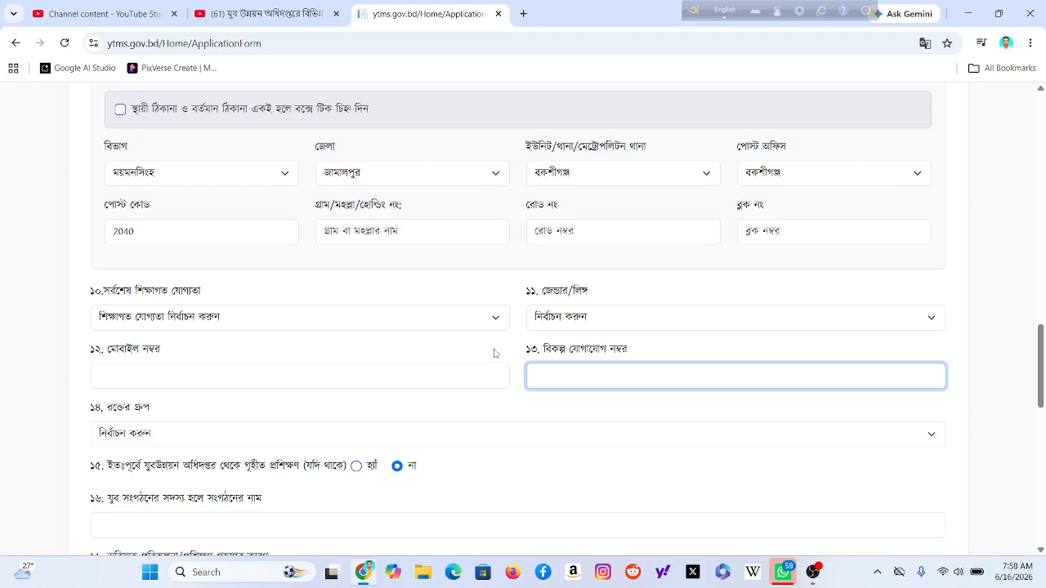
pyautogui.click(366, 383)
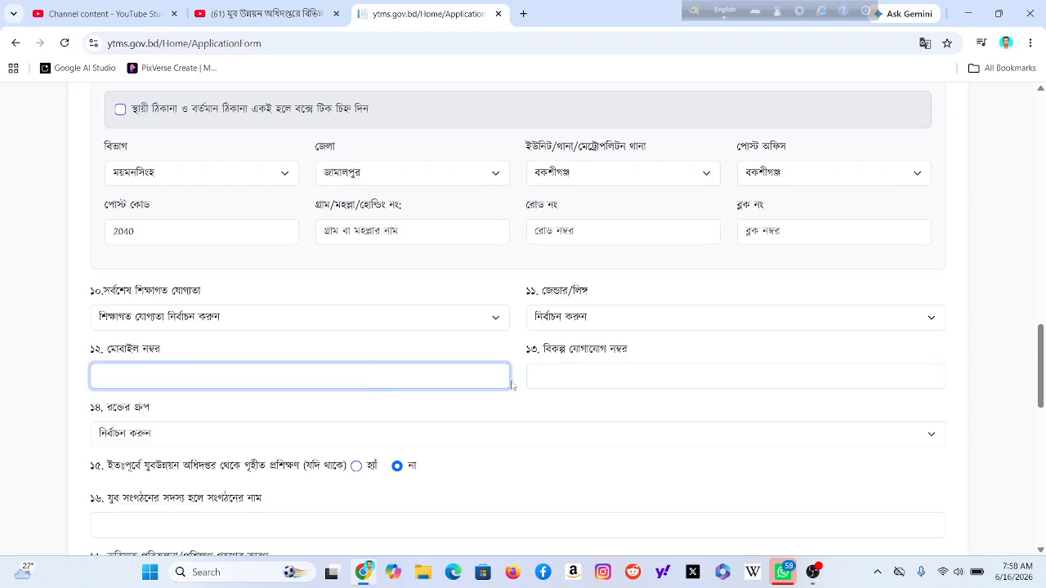
pyautogui.click(543, 376)
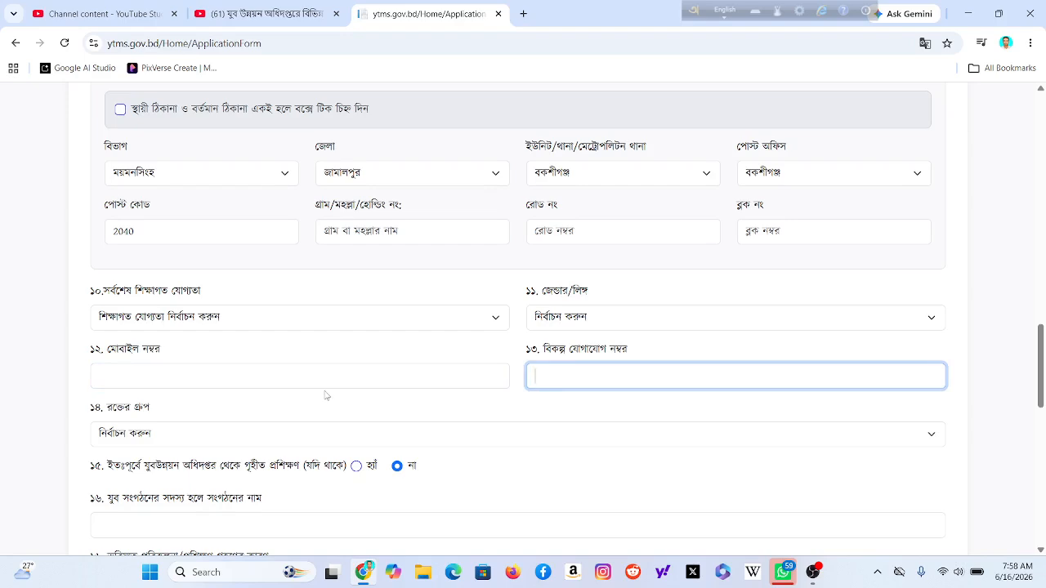
pyautogui.scroll(-1, 326, 396)
pyautogui.click(257, 376)
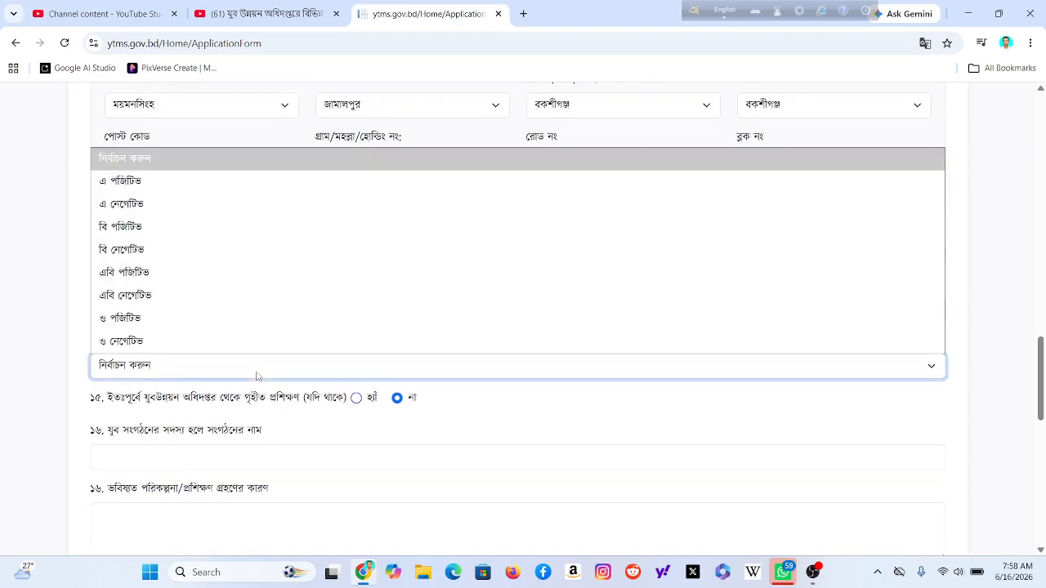
pyautogui.click(367, 427)
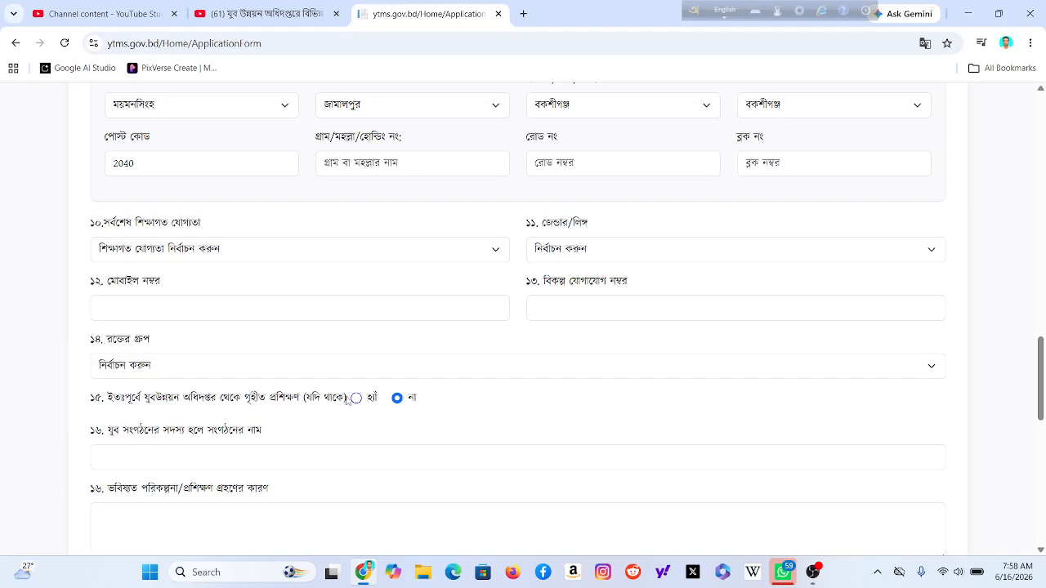
# Step: Review the previous training question, the youth organisation name and the future plan or reason for training fields without entering anything
pyautogui.scroll(-1, 341, 401)
pyautogui.scroll(-2, 340, 401)
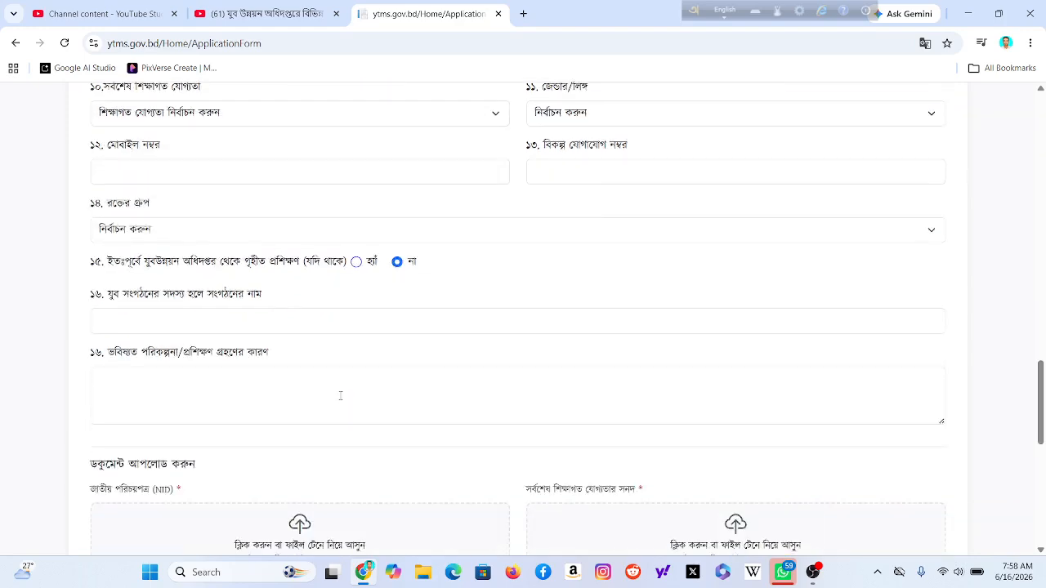
pyautogui.click(202, 324)
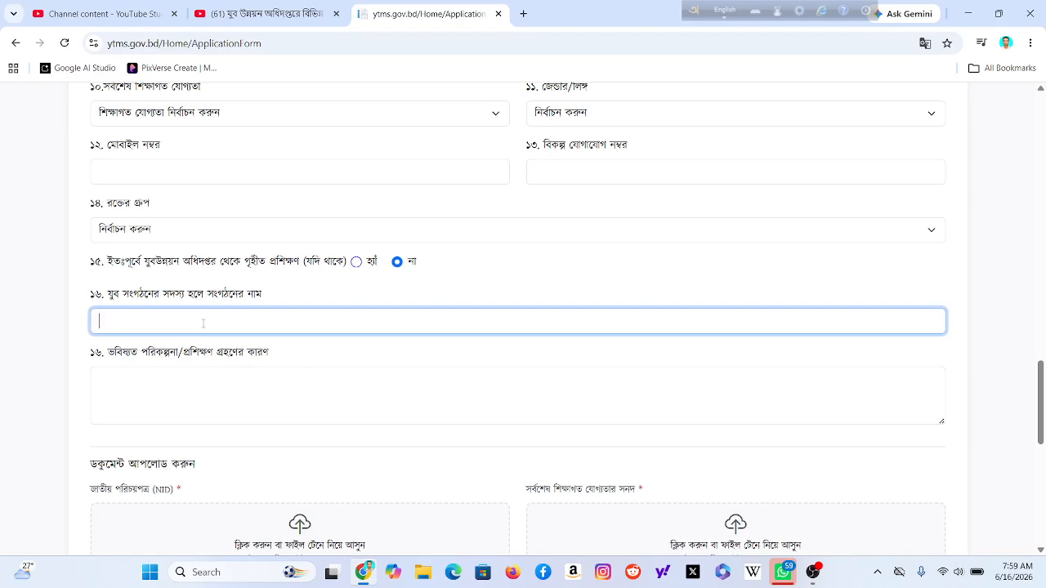
pyautogui.click(166, 391)
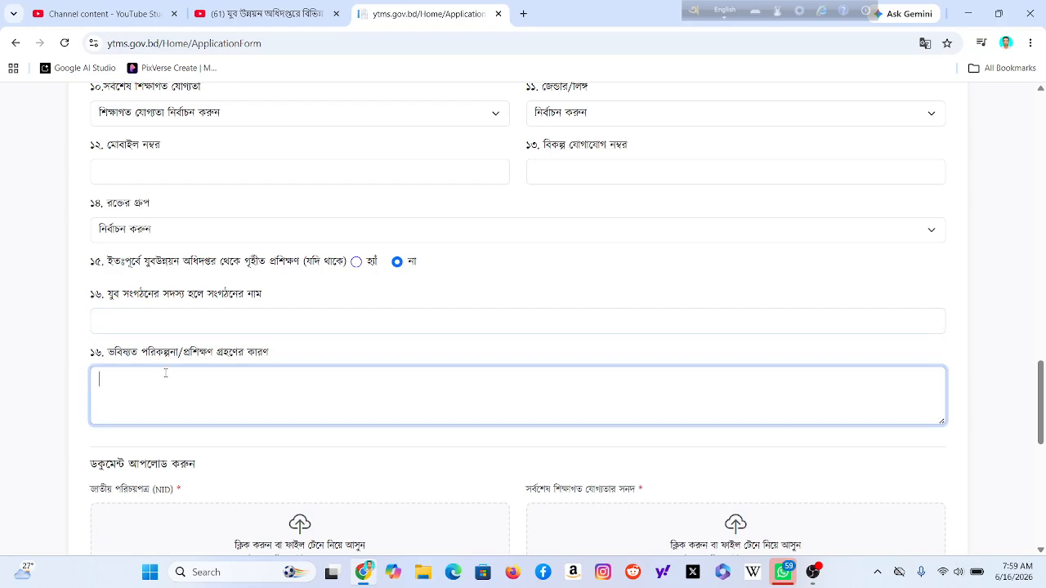
# Step: Examine the upload areas for NID, education certificate, other documents and signature, plus the submitted papers checklist and the declaration
pyautogui.scroll(-2, 174, 379)
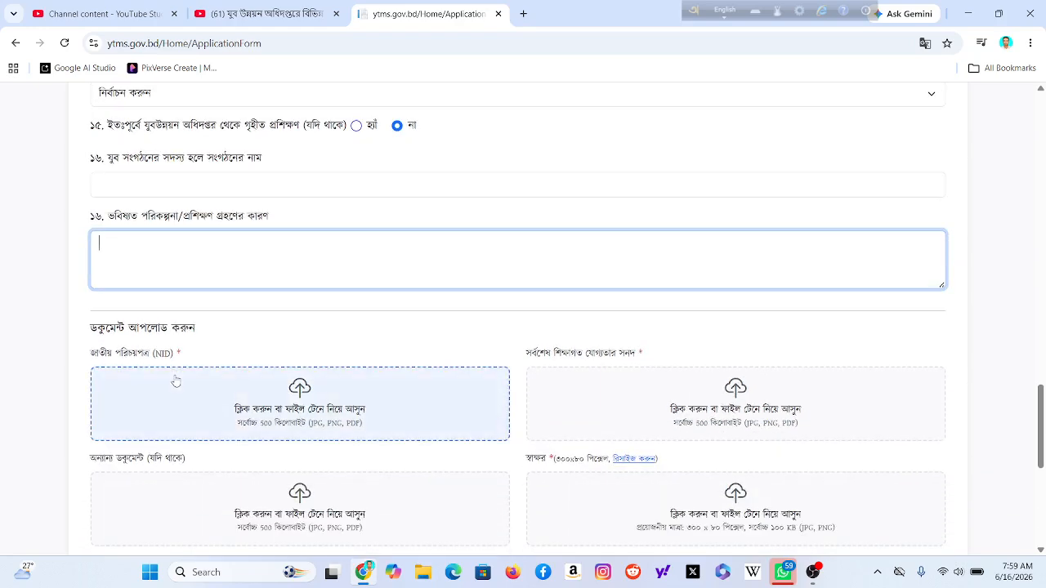
pyautogui.scroll(-1, 199, 391)
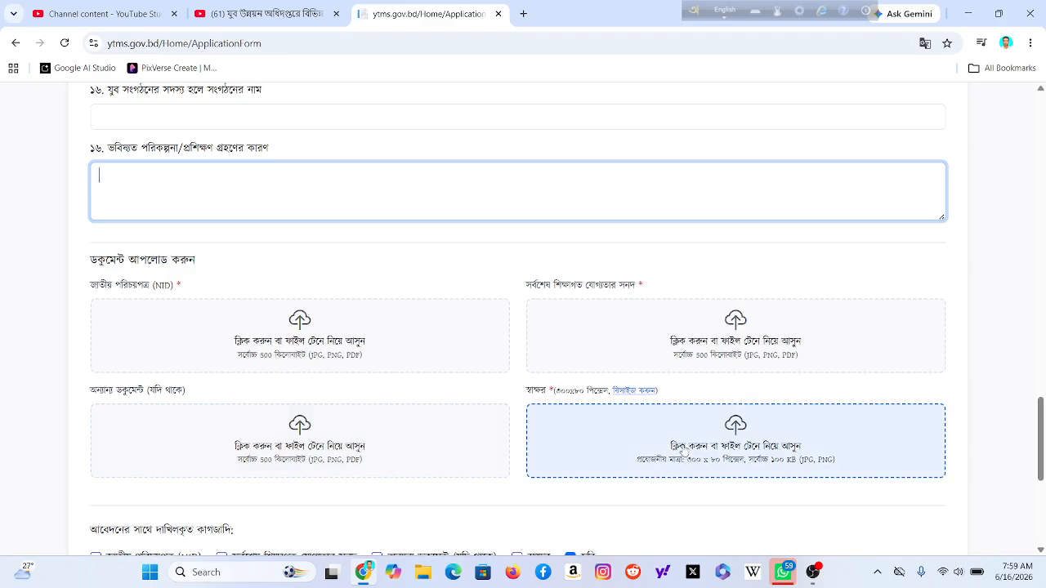
pyautogui.scroll(-1, 682, 449)
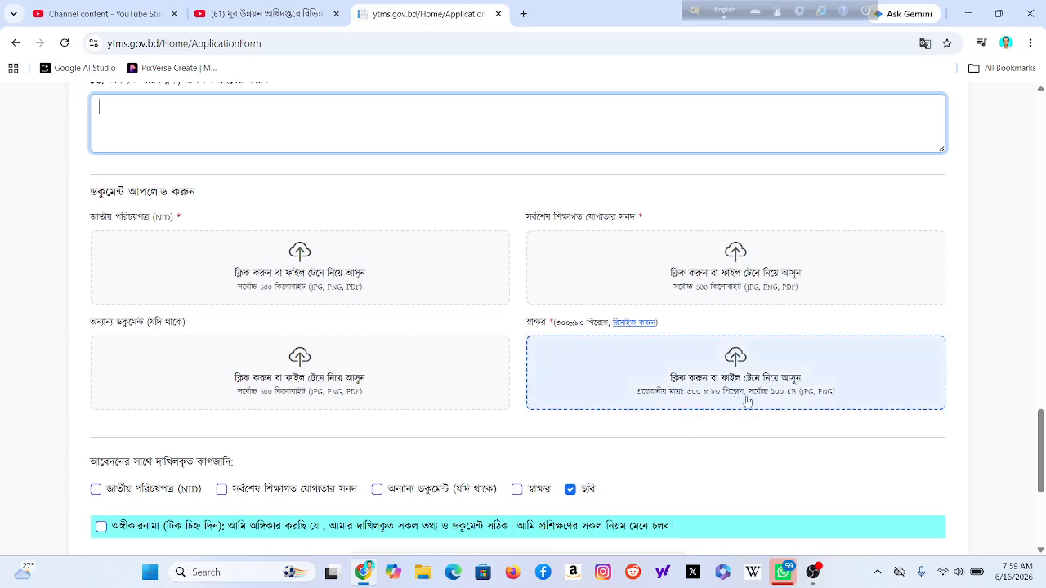
pyautogui.scroll(-2, 818, 400)
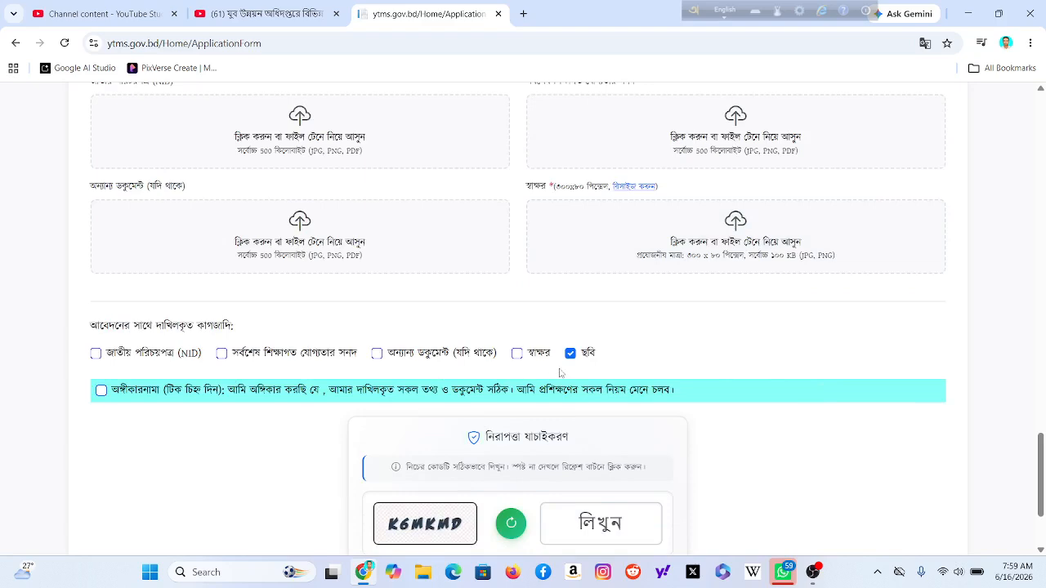
pyautogui.scroll(-2, 588, 372)
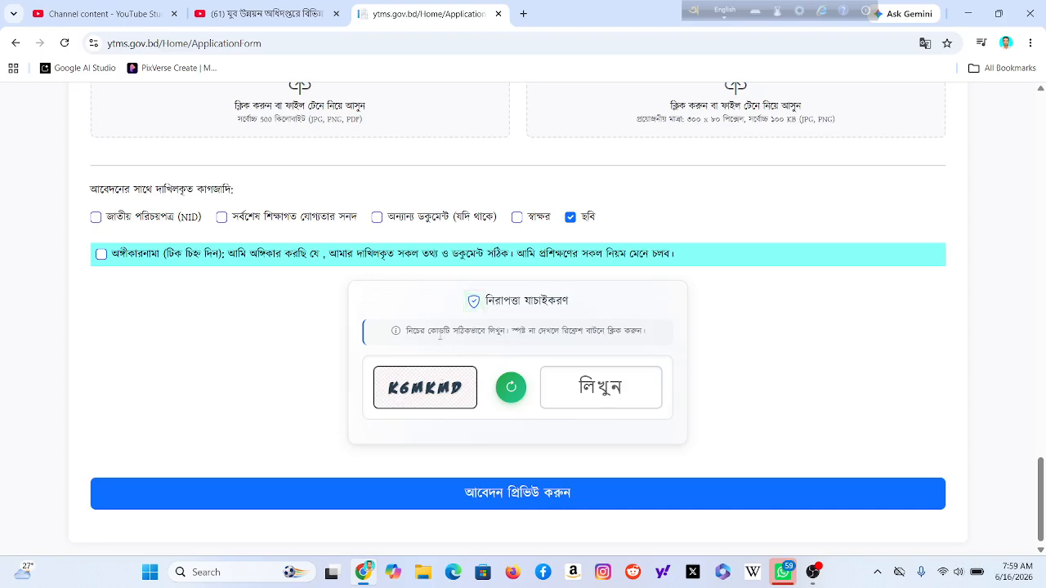
# Step: Request a new security code and review the end of the form down to the application preview option
pyautogui.click(512, 391)
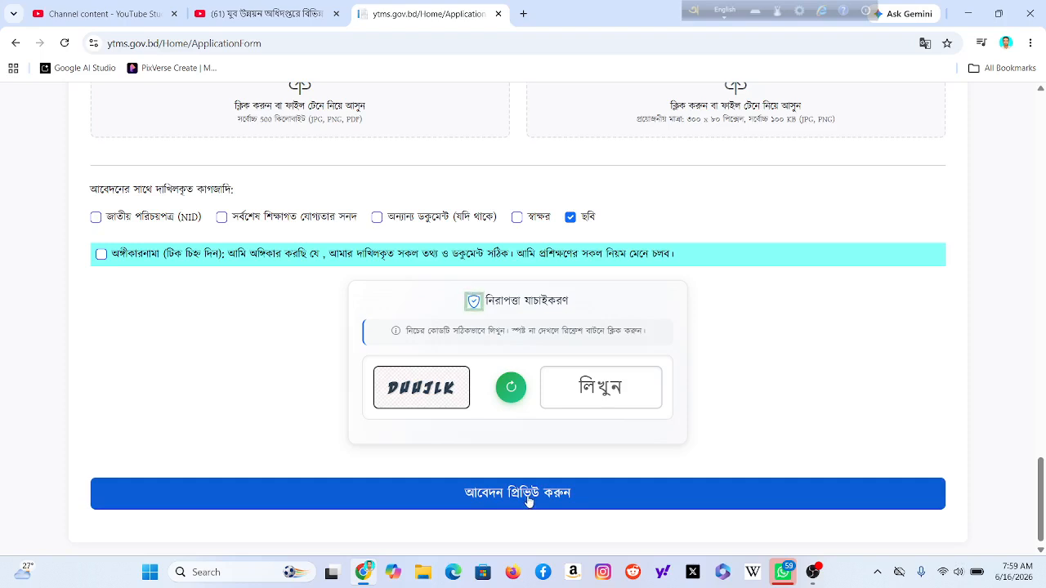
pyautogui.scroll(-1, 530, 499)
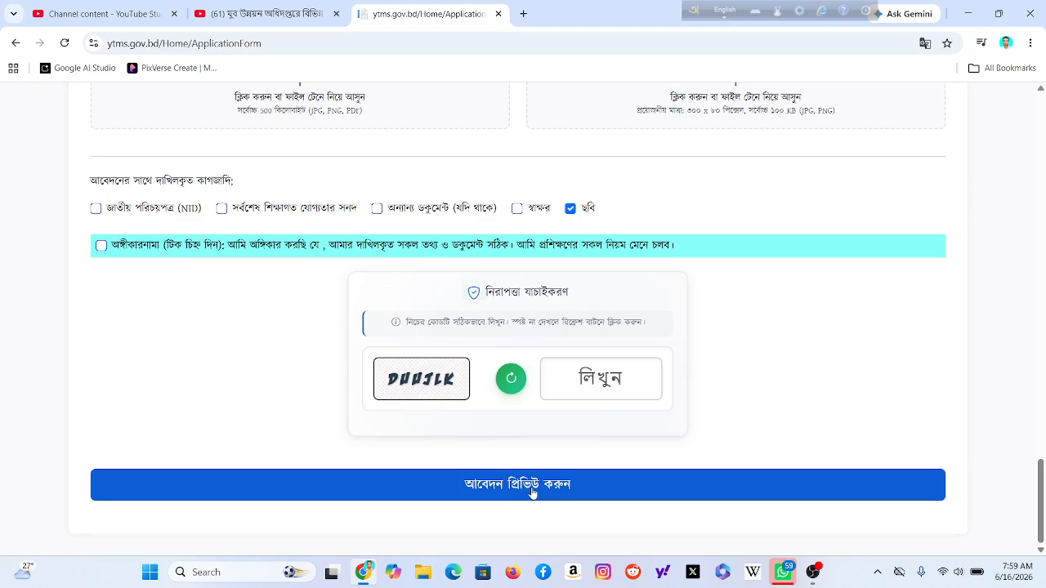
pyautogui.scroll(2, 532, 493)
pyautogui.scroll(-2, 532, 491)
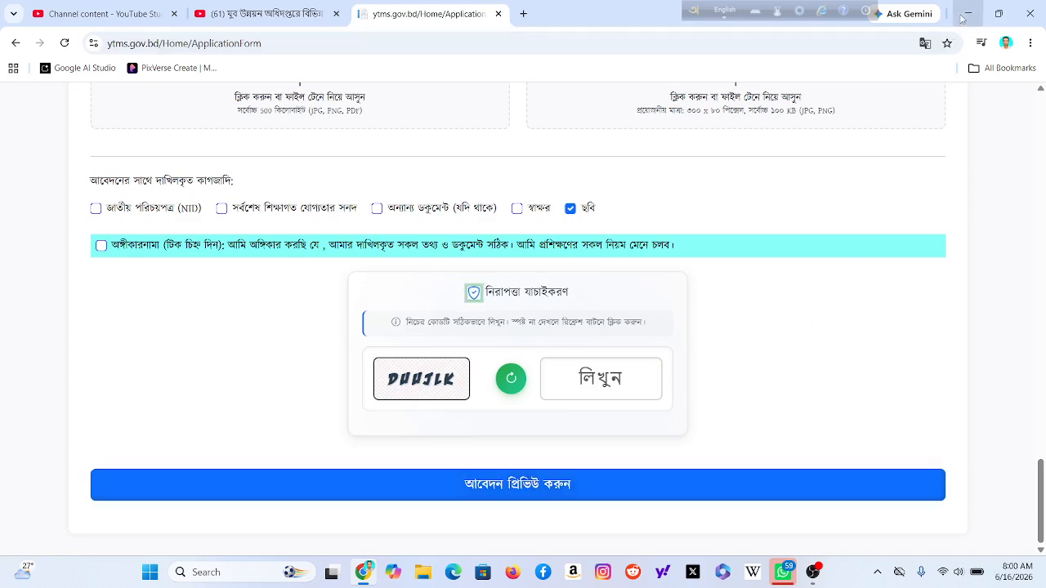
# Step: Switch to the YouTube video on applying for Department of Youth Development courses, and bring up OBS Studio
pyautogui.click(280, 6)
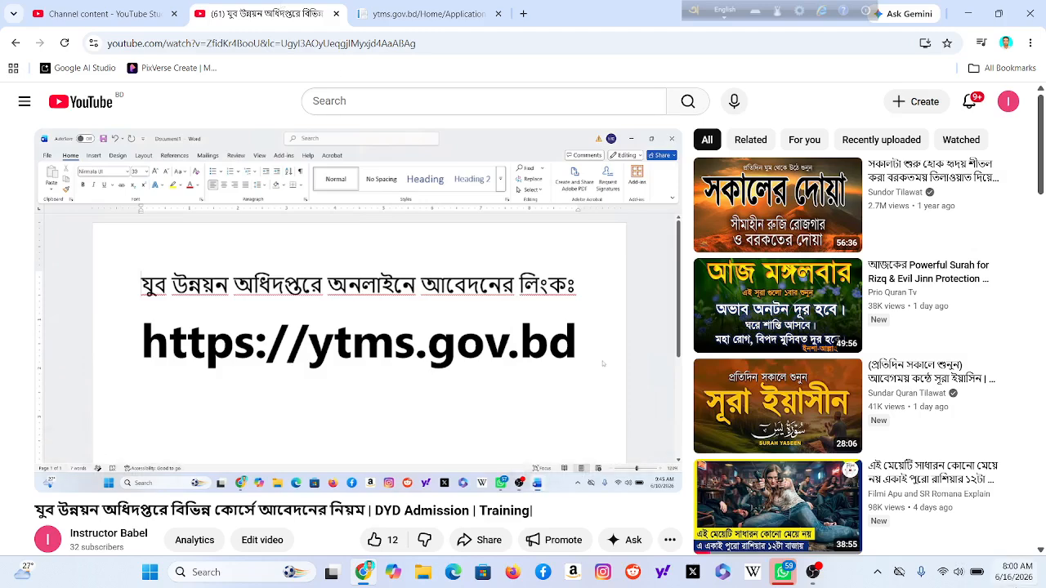
pyautogui.click(817, 574)
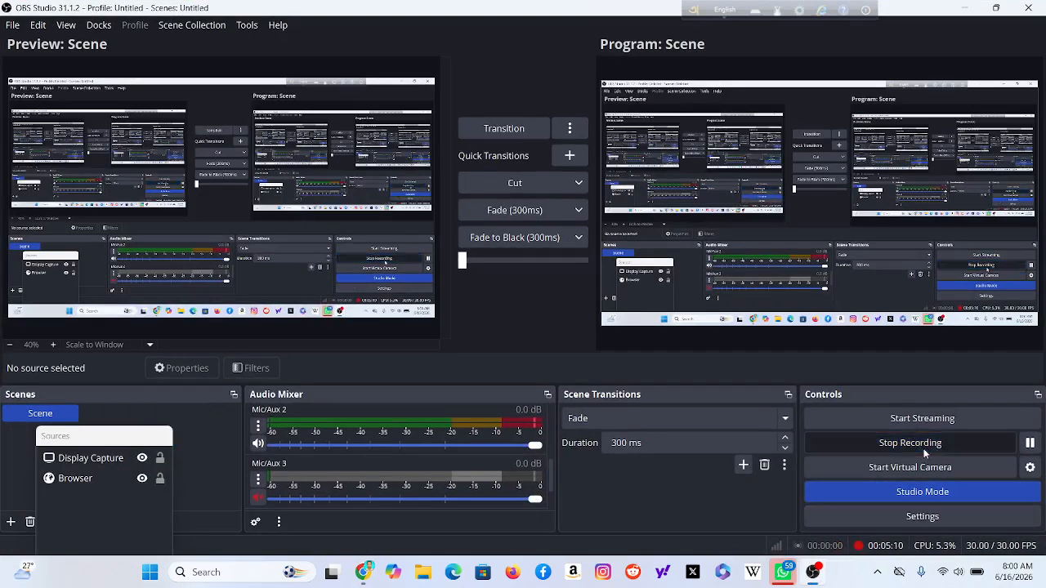